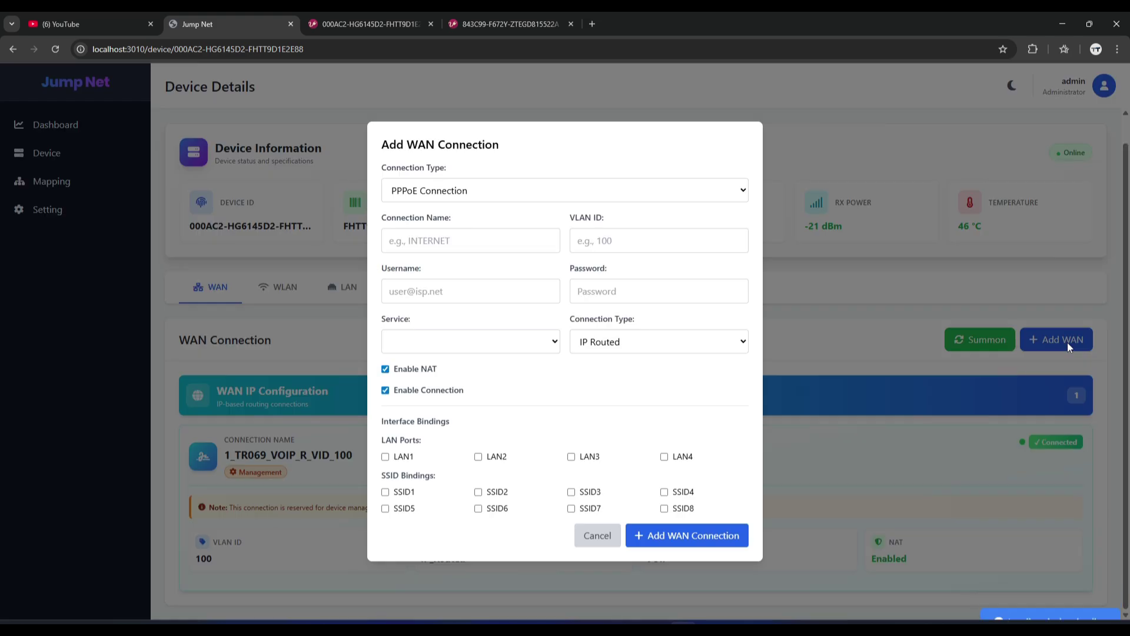
Cancel the Add WAN Connection form and select the device's ping IP on the GenieACS tab.
{"action": "left_click", "coordinate": [596, 535]}
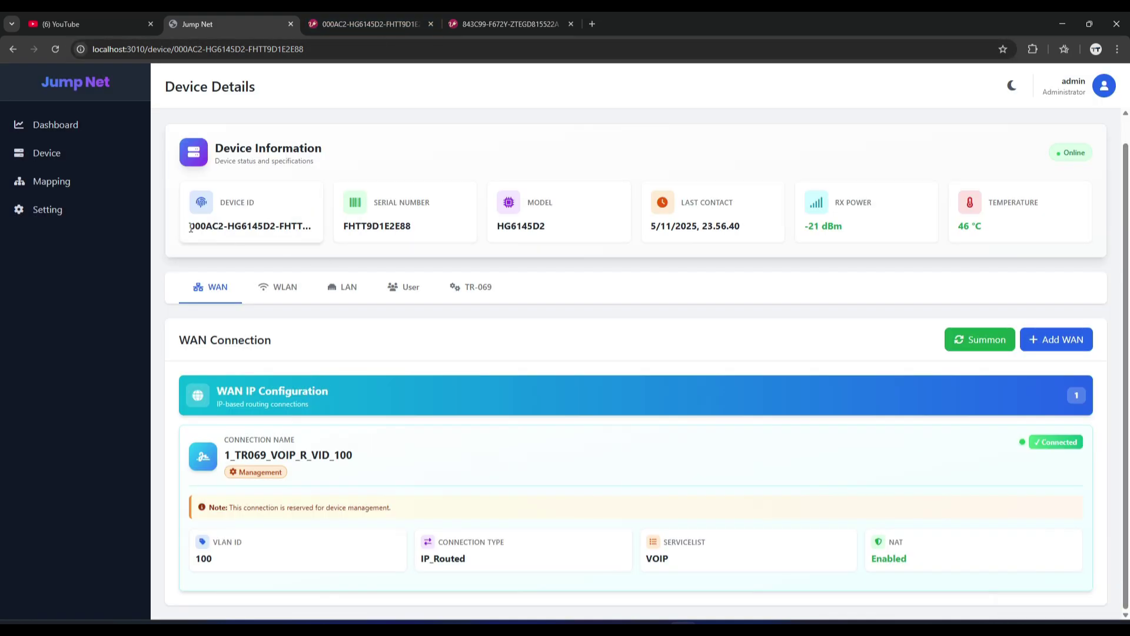
{"action": "left_click", "coordinate": [353, 18]}
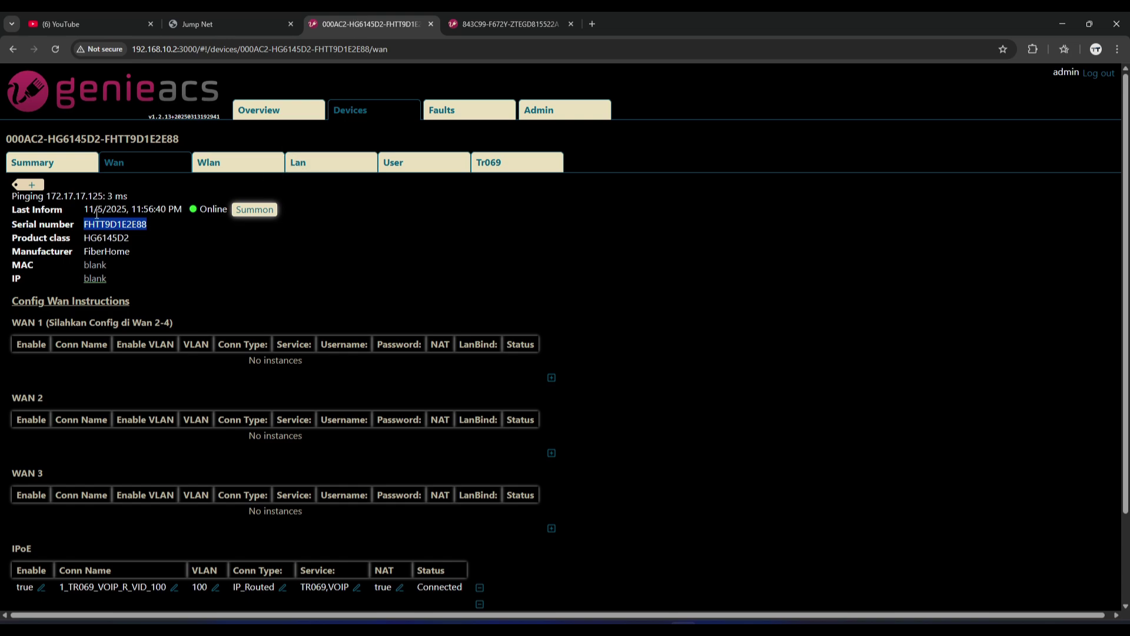
{"action": "double_click", "coordinate": [76, 196]}
{"action": "key", "text": "ctrl+c"}
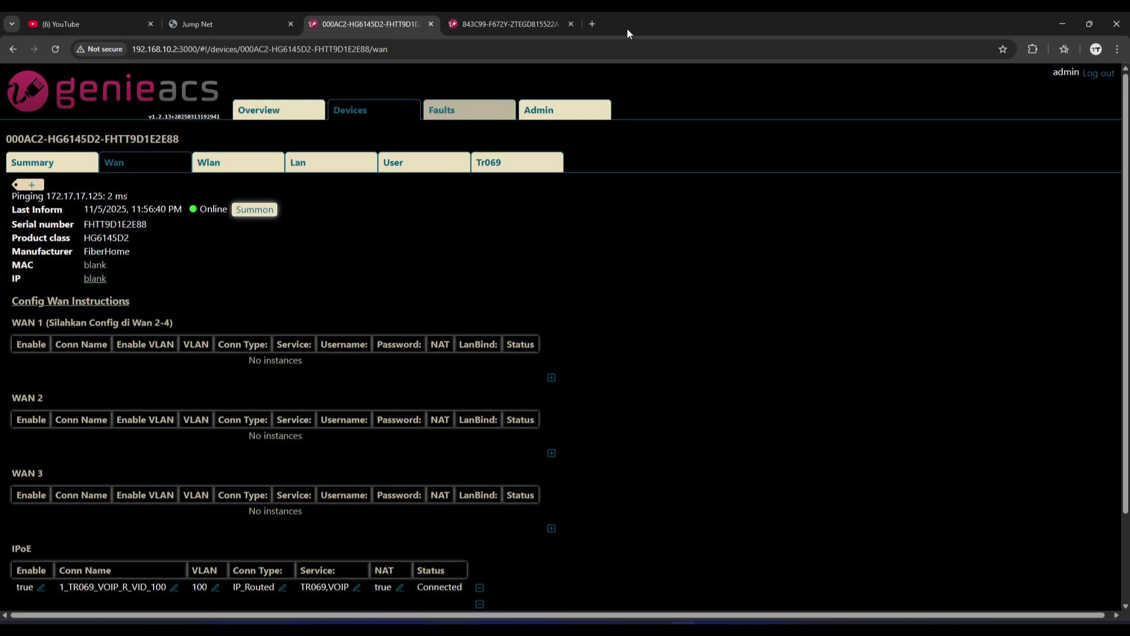
{"action": "left_click", "coordinate": [593, 23]}
Clear the mistyped 'fh_ssid2' search and place the new tab beside the GenieACS tab.
{"action": "type", "text": "fh_ssid2"}
{"action": "key", "text": "BackSpace"}
{"action": "key", "text": "BackSpace"}
{"action": "key", "text": "BackSpace"}
{"action": "key", "text": "BackSpace"}
{"action": "key", "text": "BackSpace"}
{"action": "key", "text": "BackSpace"}
{"action": "key", "text": "BackSpace"}
{"action": "key", "text": "BackSpace"}
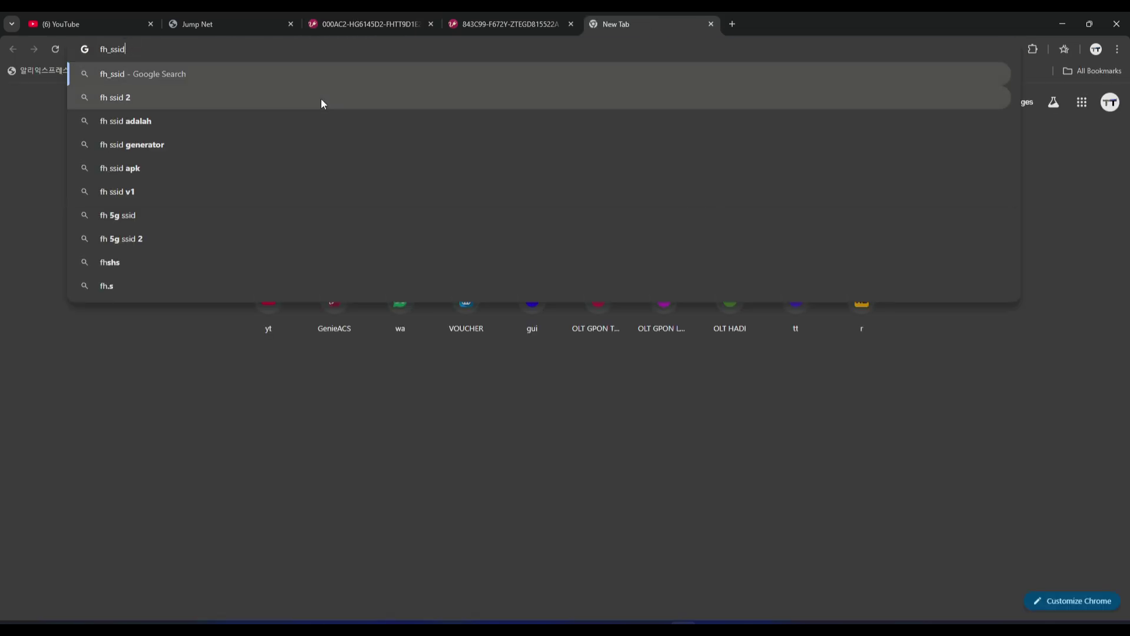
{"action": "left_click", "coordinate": [387, 12]}
{"action": "left_click_drag", "start_coordinate": [617, 13], "coordinate": [521, 11]}
Copy the ping IP 172.17.17.125 from GenieACS and paste it into the new tab's address bar.
{"action": "left_click", "coordinate": [365, 23]}
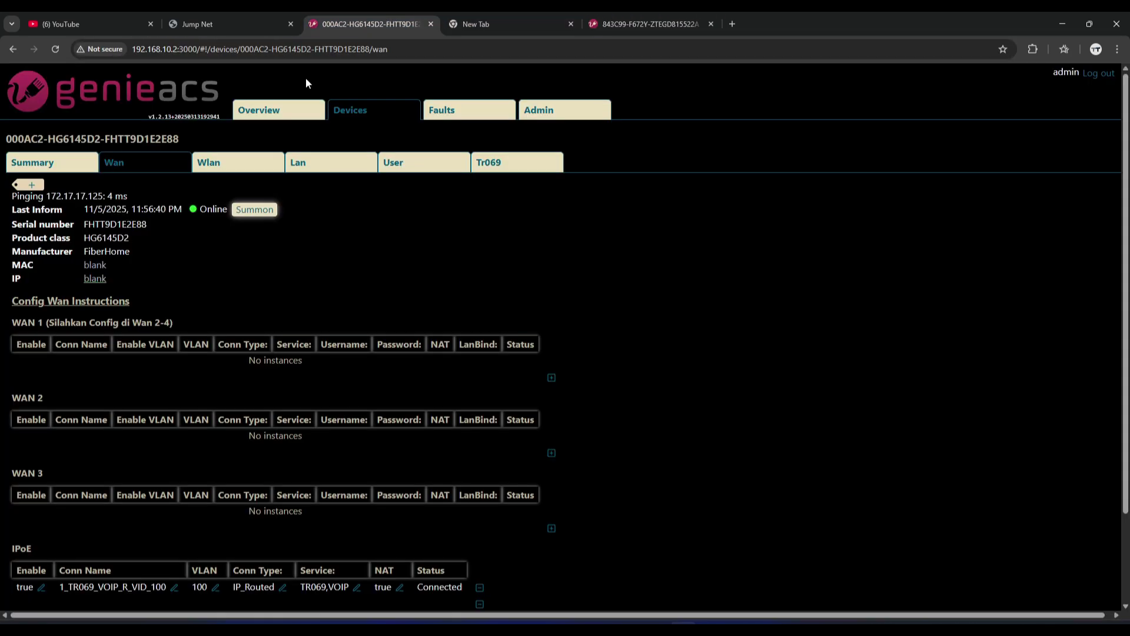
{"action": "double_click", "coordinate": [82, 198]}
{"action": "right_click", "coordinate": [82, 197]}
{"action": "left_click", "coordinate": [106, 207]}
{"action": "left_click", "coordinate": [477, 24]}
{"action": "key", "text": "ctrl+v"}
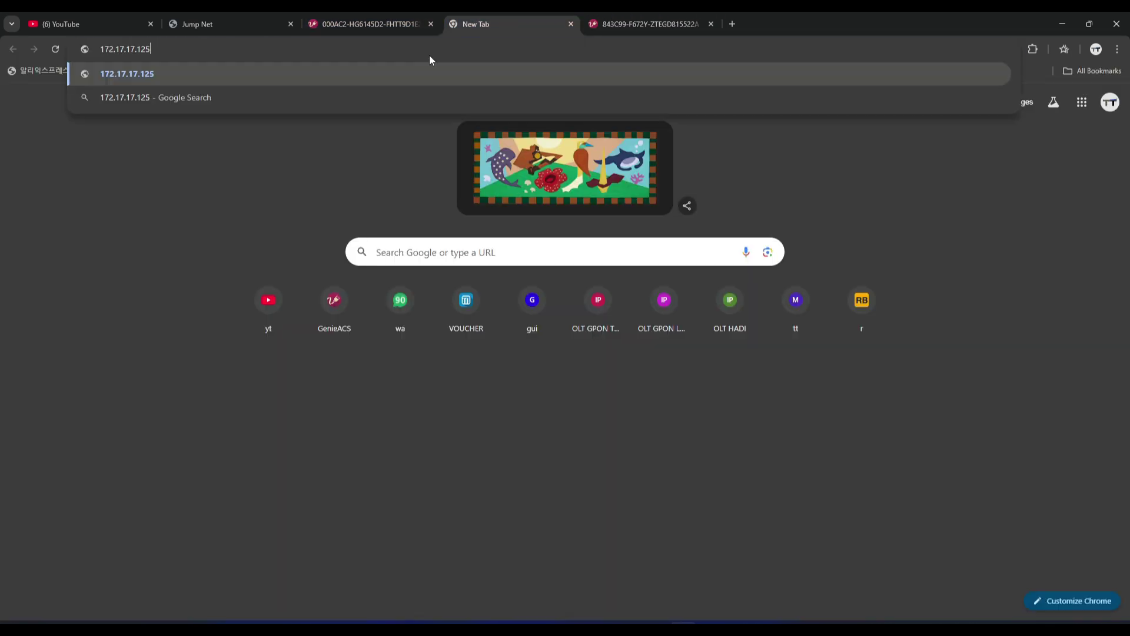
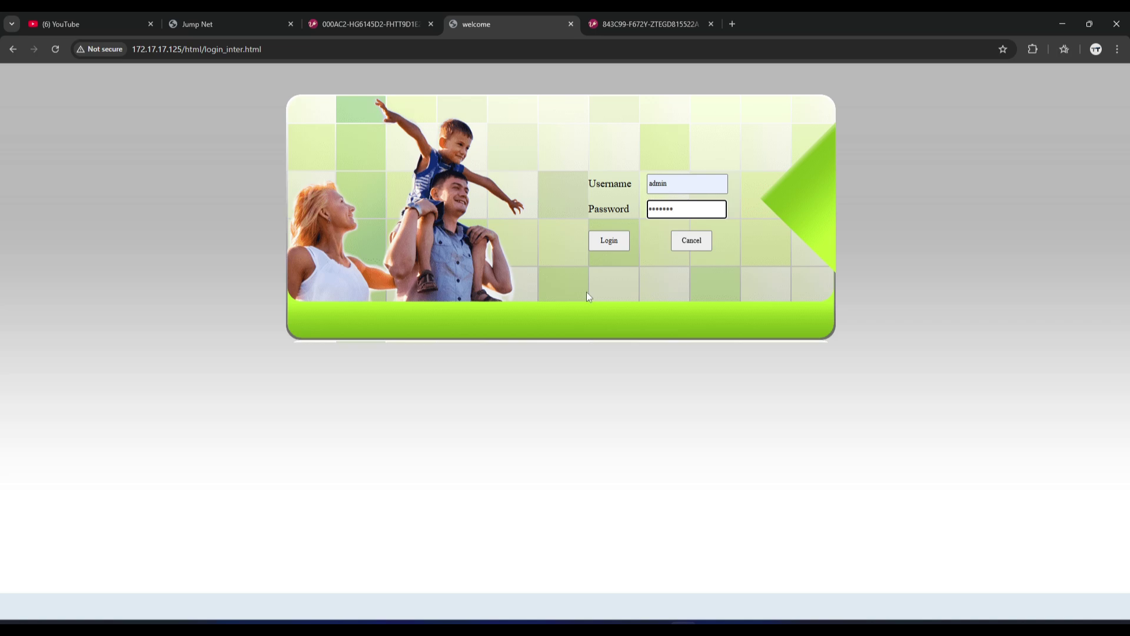
Log into the FiberHome router web UI as admin, using the password copied from GenieACS.
{"action": "left_click", "coordinate": [376, 14]}
{"action": "triple_click", "coordinate": [122, 297]}
{"action": "left_click", "coordinate": [471, 24]}
{"action": "key", "text": "ctrl+a"}
{"action": "key", "text": "ctrl+v"}
{"action": "left_click", "coordinate": [616, 242]}
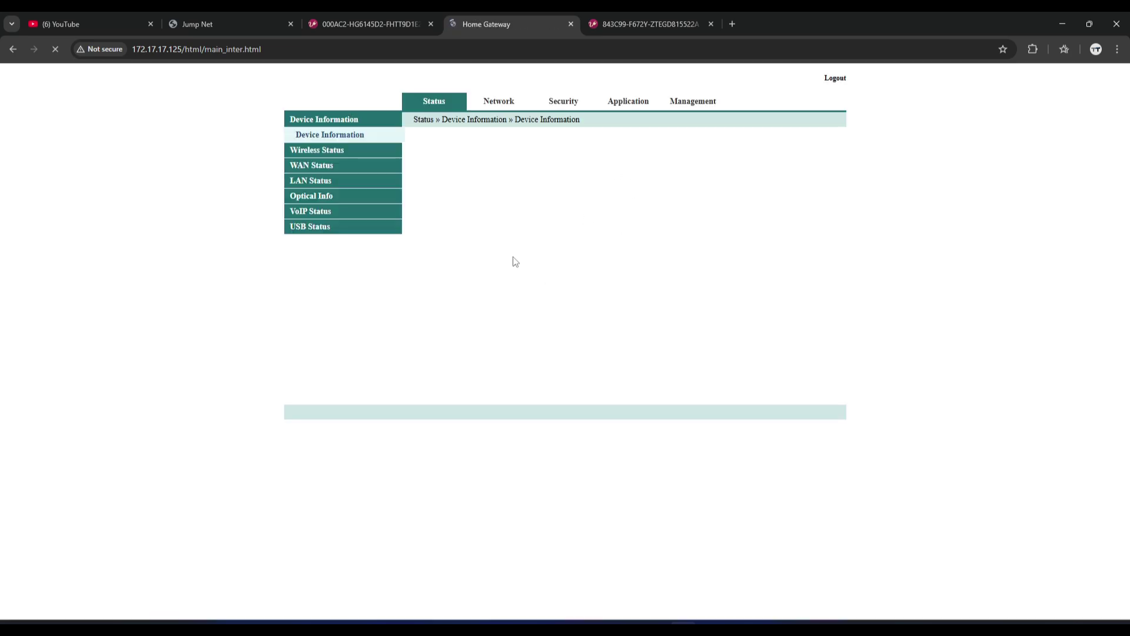
Open Network > BroadBand Settings > Internet Settings to see the 1_TR069_VOIP_R_VID_100 WAN.
{"action": "left_click", "coordinate": [505, 108]}
{"action": "left_click", "coordinate": [318, 294]}
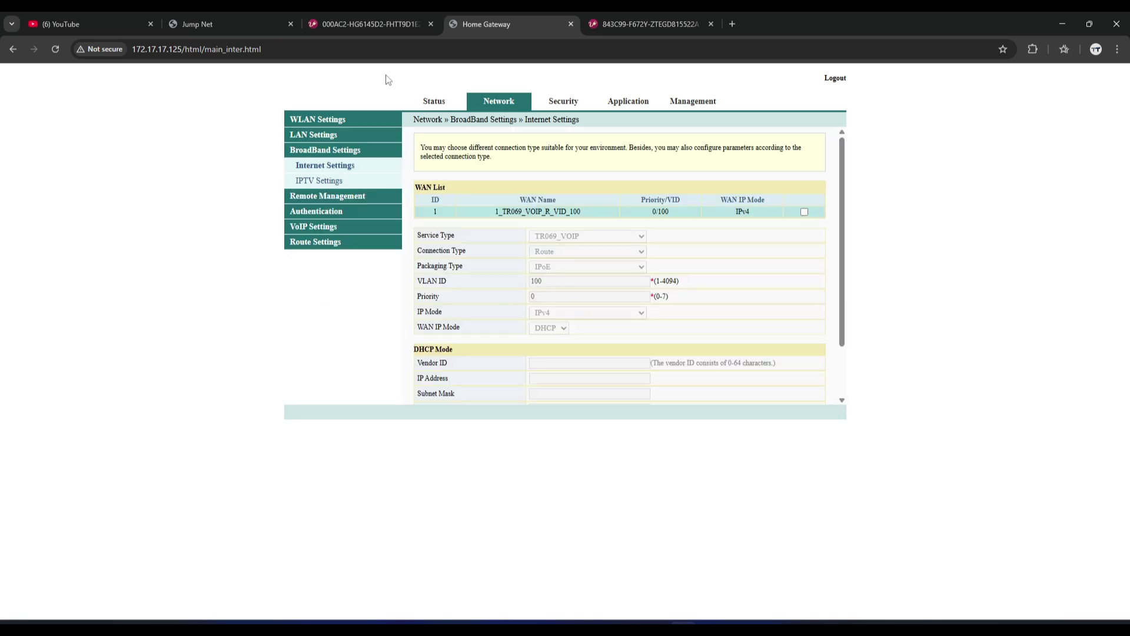
{"action": "left_click", "coordinate": [224, 24]}
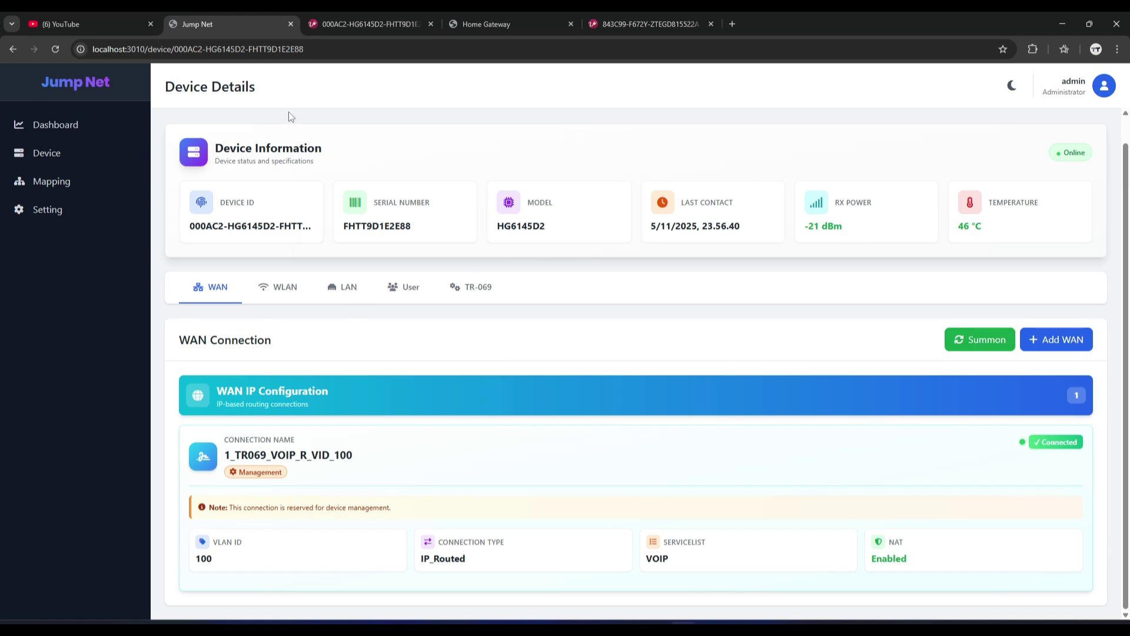
Start a new WAN named HSI on VLAN 222 with the PPPoE username and password filled in.
{"action": "left_click", "coordinate": [1060, 341]}
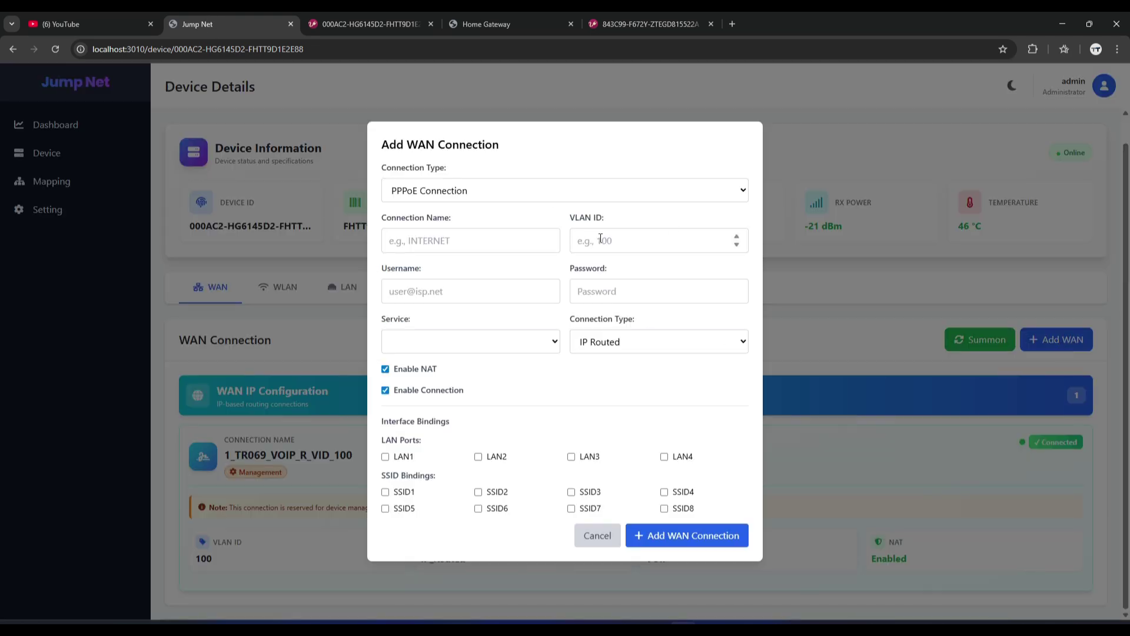
{"action": "left_click", "coordinate": [421, 243]}
{"action": "left_click", "coordinate": [474, 272]}
{"action": "left_click", "coordinate": [645, 239]}
{"action": "type", "text": "222"}
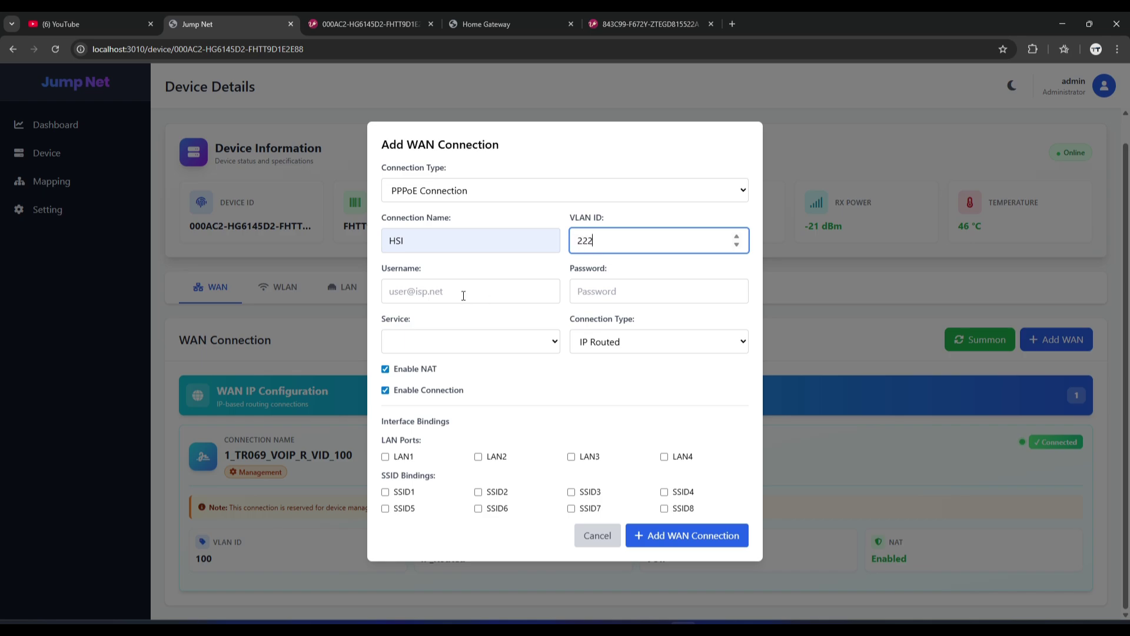
{"action": "left_click", "coordinate": [469, 292]}
{"action": "left_click", "coordinate": [468, 384]}
{"action": "key", "text": "ctrl+a"}
{"action": "key", "text": "ctrl+c"}
{"action": "key", "text": "Tab"}
{"action": "key", "text": "ctrl+v"}
Set service INTERNET, bind LAN1, LAN2, SSID1 and SSID5, and submit the HSI connection.
{"action": "left_click", "coordinate": [469, 341]}
{"action": "left_click", "coordinate": [470, 364]}
{"action": "left_click", "coordinate": [386, 457]}
{"action": "left_click", "coordinate": [386, 493]}
{"action": "left_click", "coordinate": [385, 509]}
{"action": "left_click", "coordinate": [478, 457]}
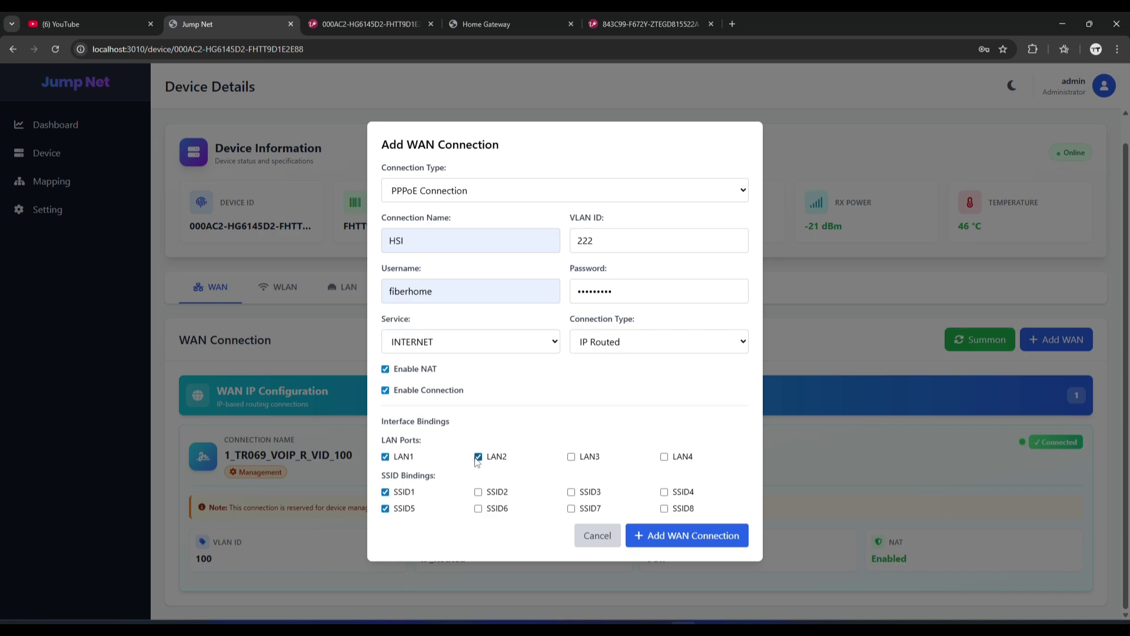
{"action": "left_click", "coordinate": [646, 535]}
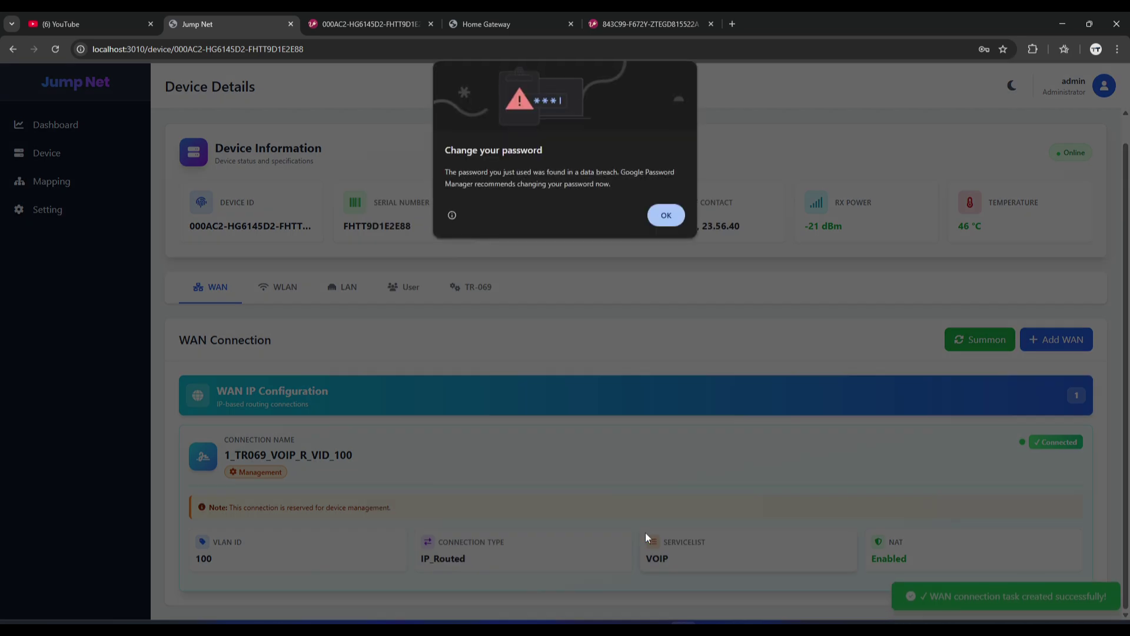
{"action": "left_click", "coordinate": [666, 216]}
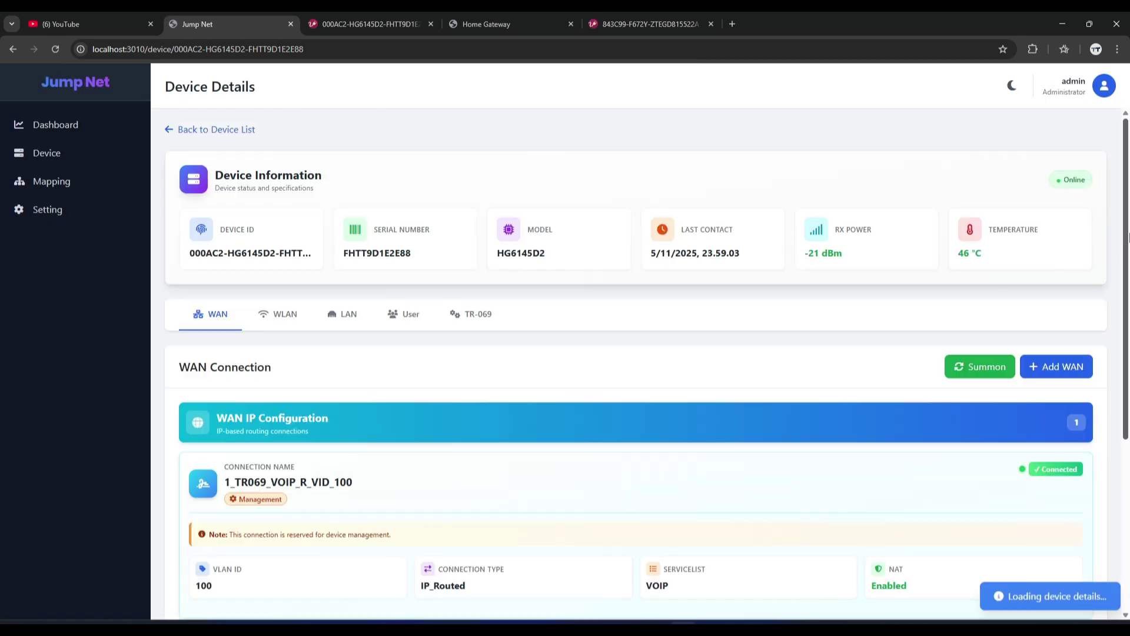
{"action": "scroll", "coordinate": [1087, 495], "scroll_direction": "down", "scroll_amount": 5}
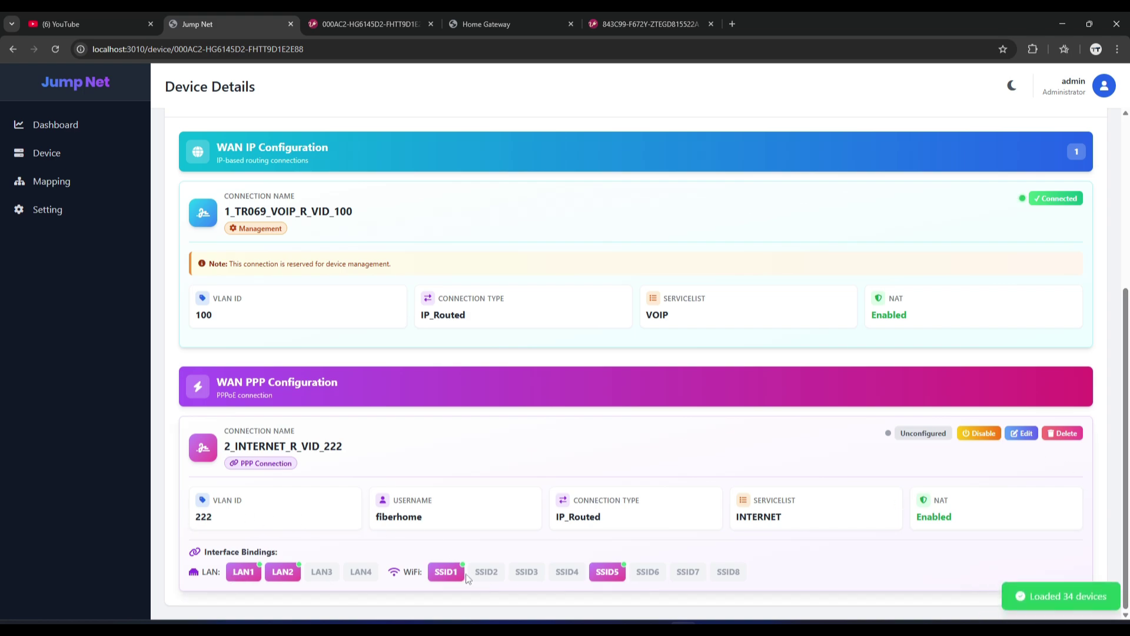
{"action": "scroll", "coordinate": [1054, 336], "scroll_direction": "up", "scroll_amount": 4}
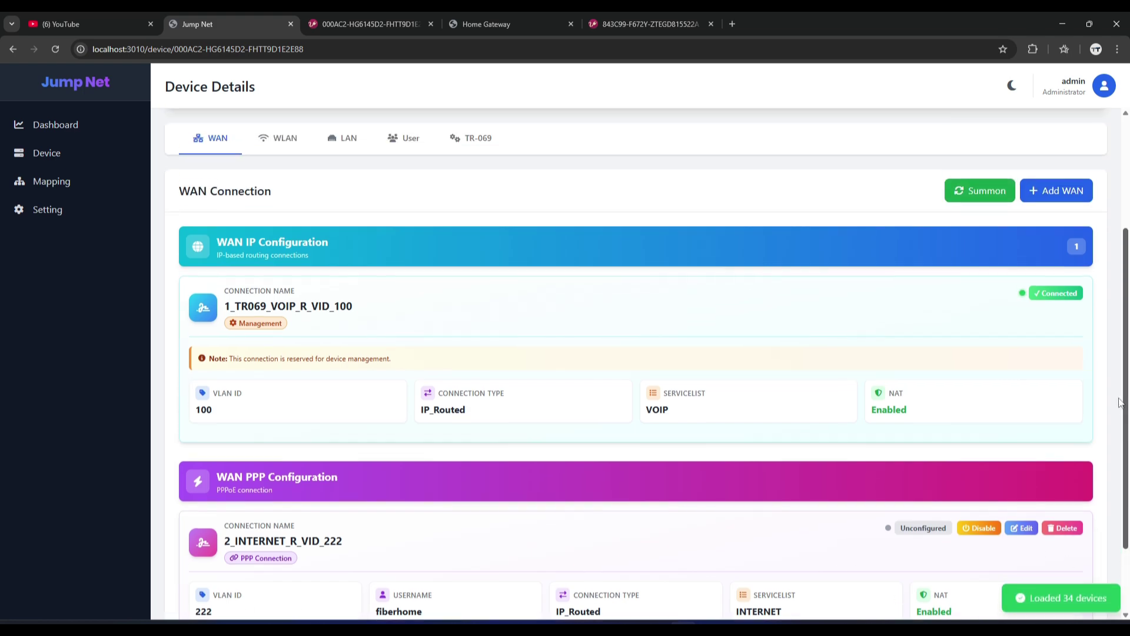
Start a new WAN named Hotspot on VLAN 333 with service Other, set to PPPoE Bridged.
{"action": "left_click", "coordinate": [1043, 329]}
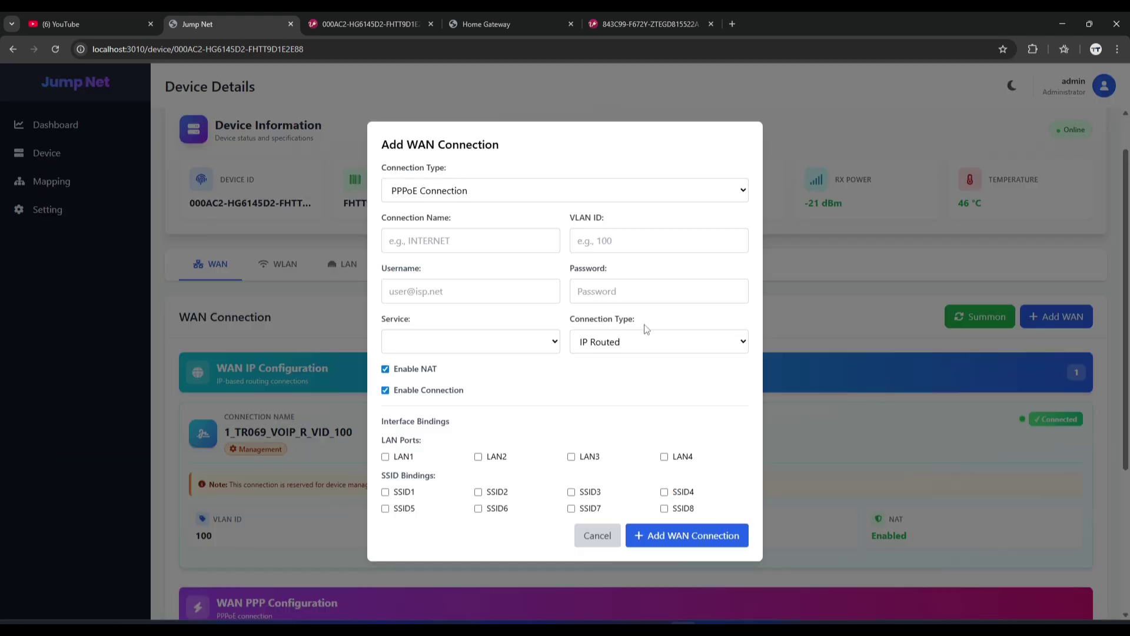
{"action": "left_click", "coordinate": [457, 242]}
{"action": "left_click", "coordinate": [460, 292]}
{"action": "left_click", "coordinate": [650, 236]}
{"action": "type", "text": "333"}
{"action": "left_click", "coordinate": [449, 342]}
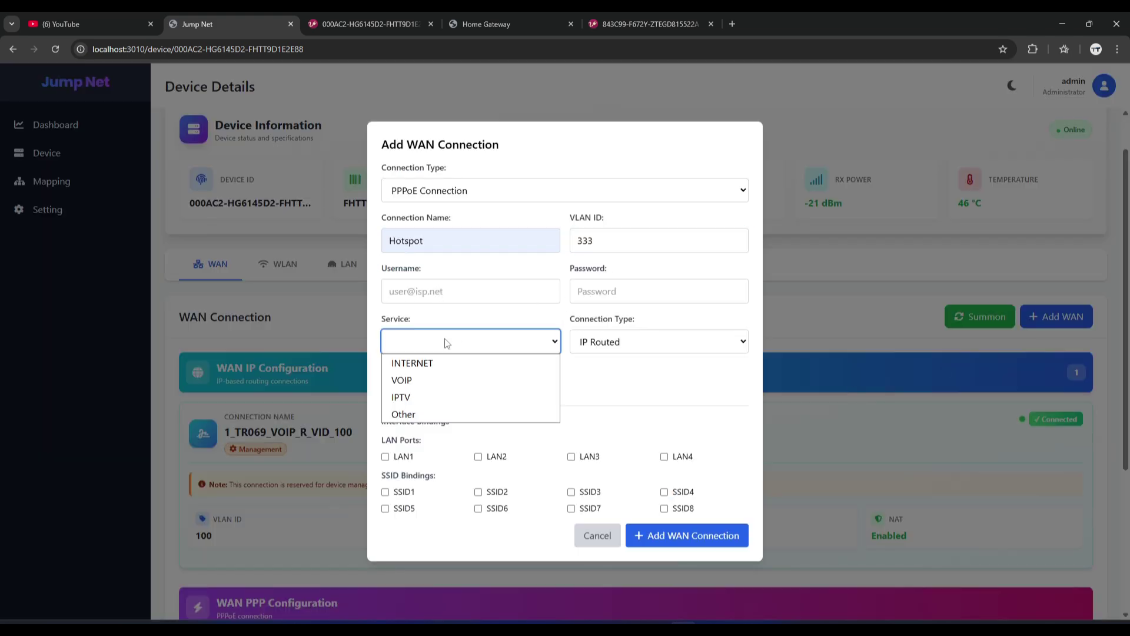
{"action": "left_click", "coordinate": [406, 412]}
{"action": "left_click", "coordinate": [642, 350]}
{"action": "left_click", "coordinate": [618, 397]}
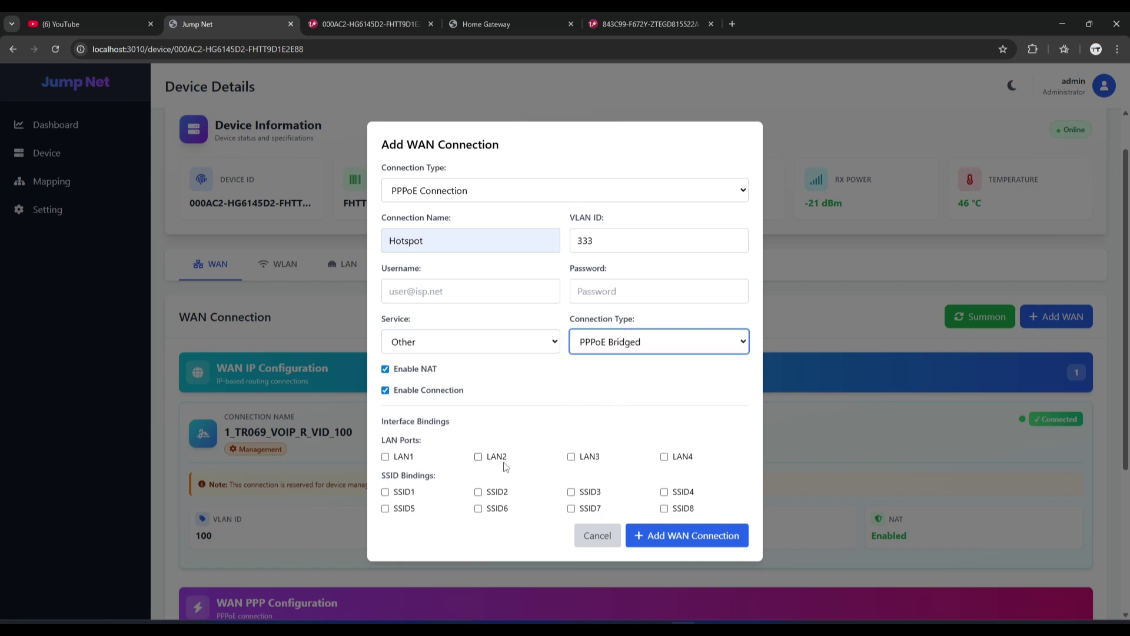
Bind LAN3, LAN4, SSID2 and SSID6, set connection type PPPoE Bridge, and submit the Hotspot WAN.
{"action": "left_click", "coordinate": [571, 457]}
{"action": "left_click", "coordinate": [664, 457]}
{"action": "left_click", "coordinate": [478, 492]}
{"action": "left_click", "coordinate": [478, 509]}
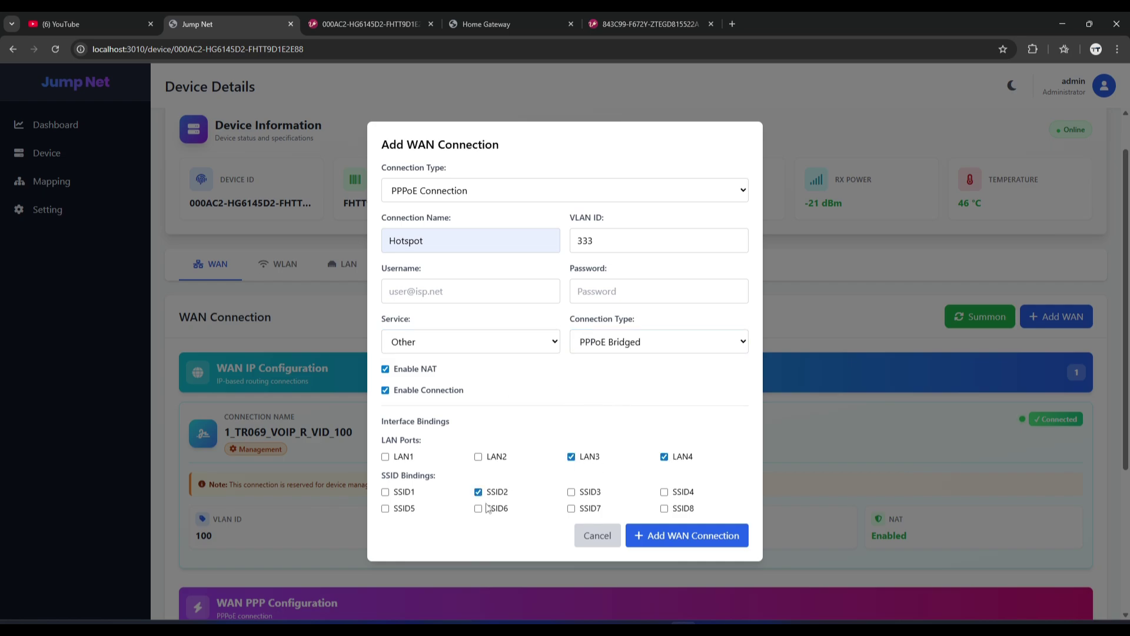
{"action": "left_click", "coordinate": [664, 538]}
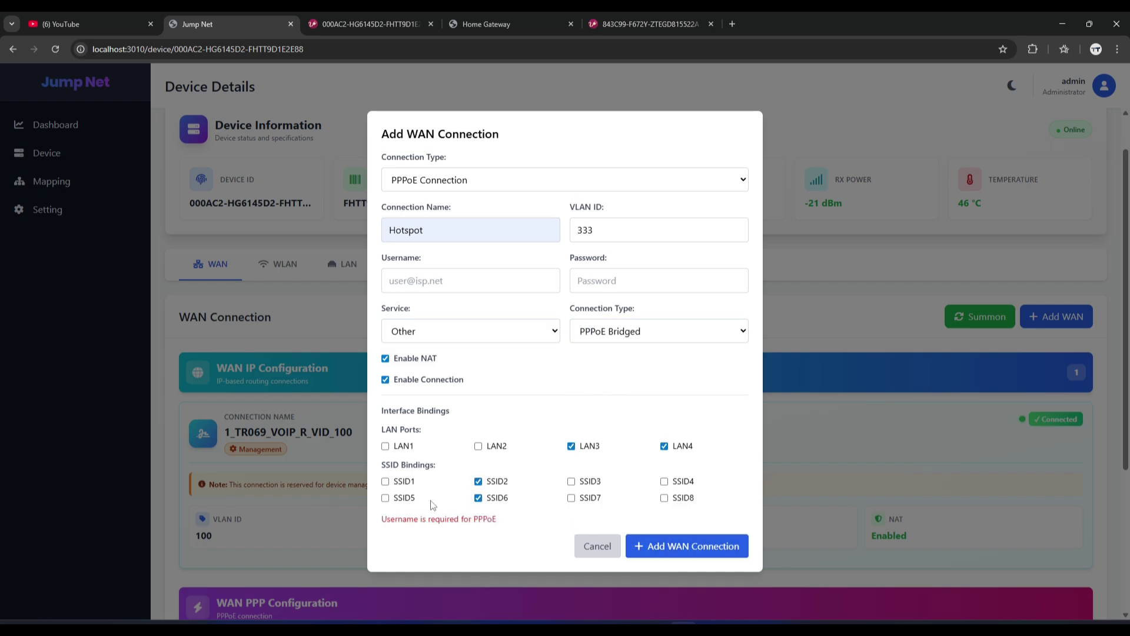
{"action": "left_click", "coordinate": [450, 180]}
{"action": "left_click", "coordinate": [446, 217]}
{"action": "left_click", "coordinate": [713, 553]}
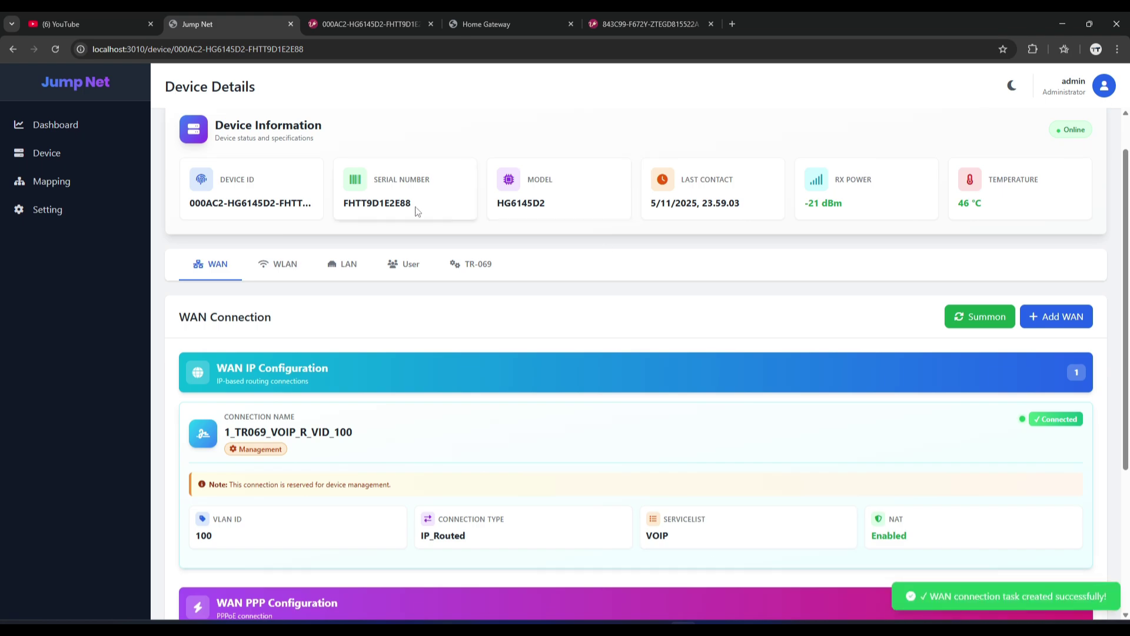
{"action": "left_click_drag", "start_coordinate": [416, 211], "coordinate": [345, 204]}
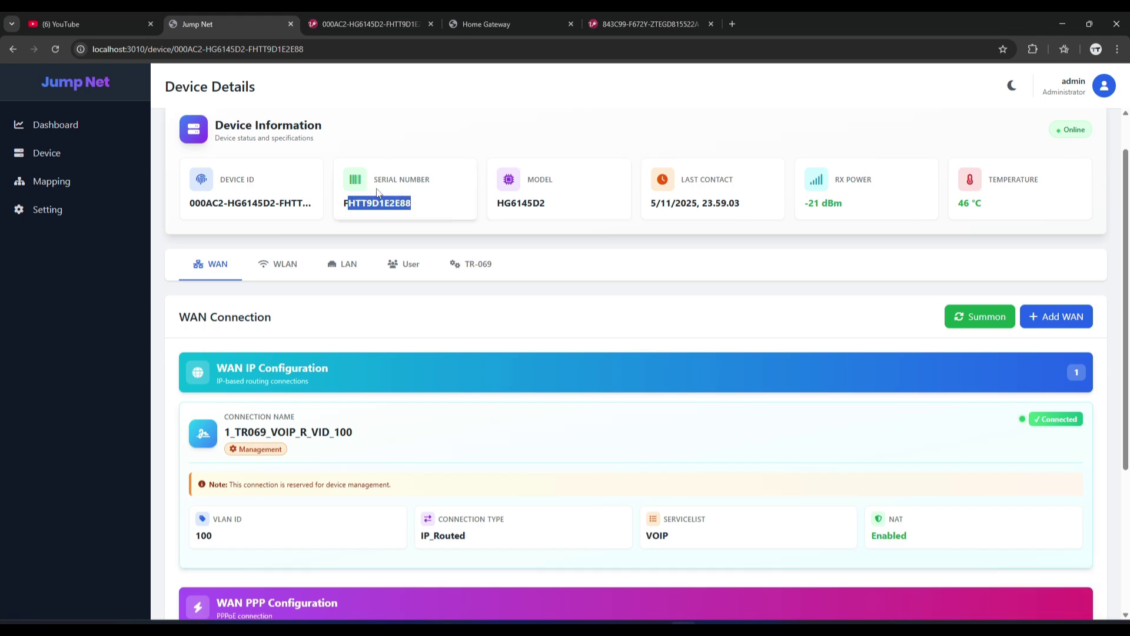
Reload GenieACS's Wan tab to confirm 2_INTERNET_R_VID_222 and 3_OTHER_B_VID_333 are Connected.
{"action": "left_click", "coordinate": [363, 22]}
{"action": "left_click", "coordinate": [144, 163]}
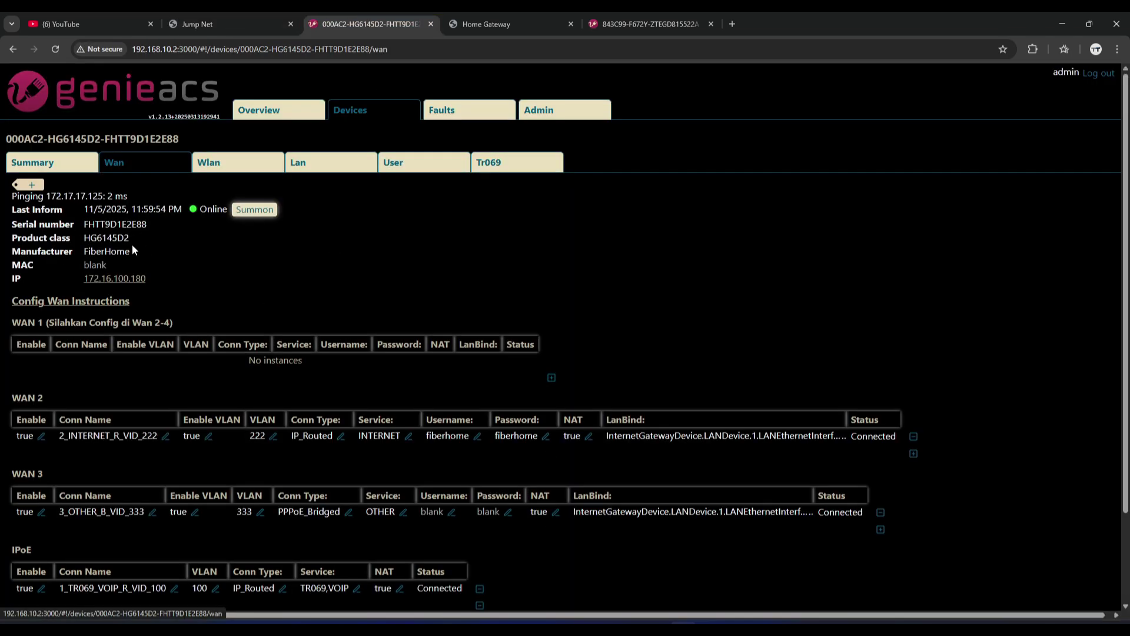
{"action": "left_click_drag", "start_coordinate": [149, 228], "coordinate": [82, 224]}
{"action": "left_click", "coordinate": [186, 249]}
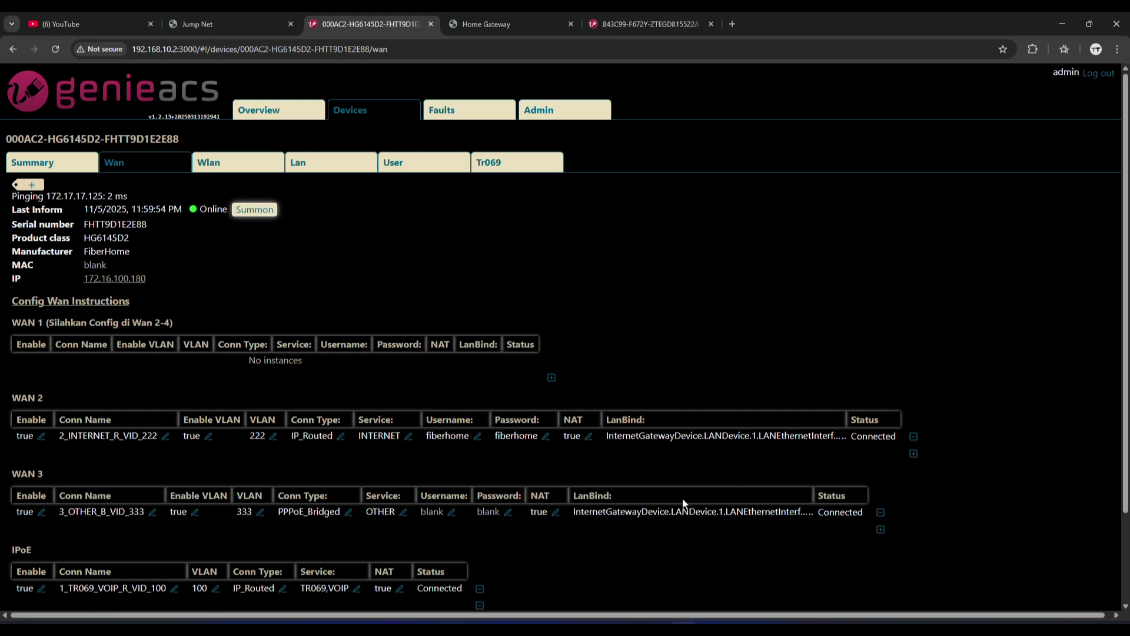
{"action": "left_click", "coordinate": [56, 49]}
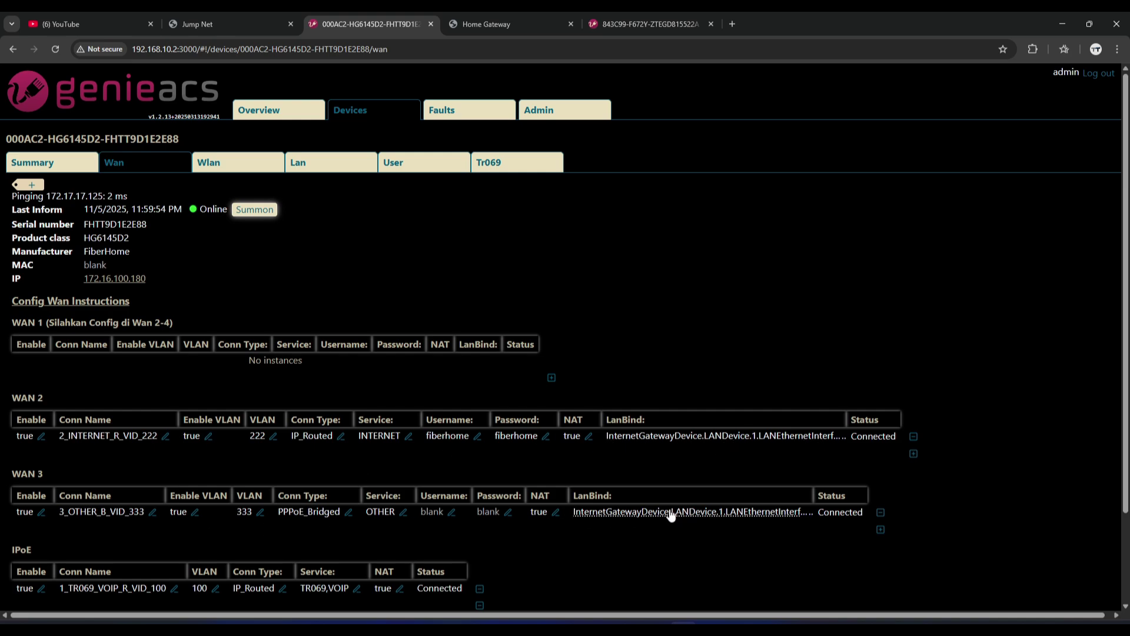
{"action": "left_click", "coordinate": [473, 18]}
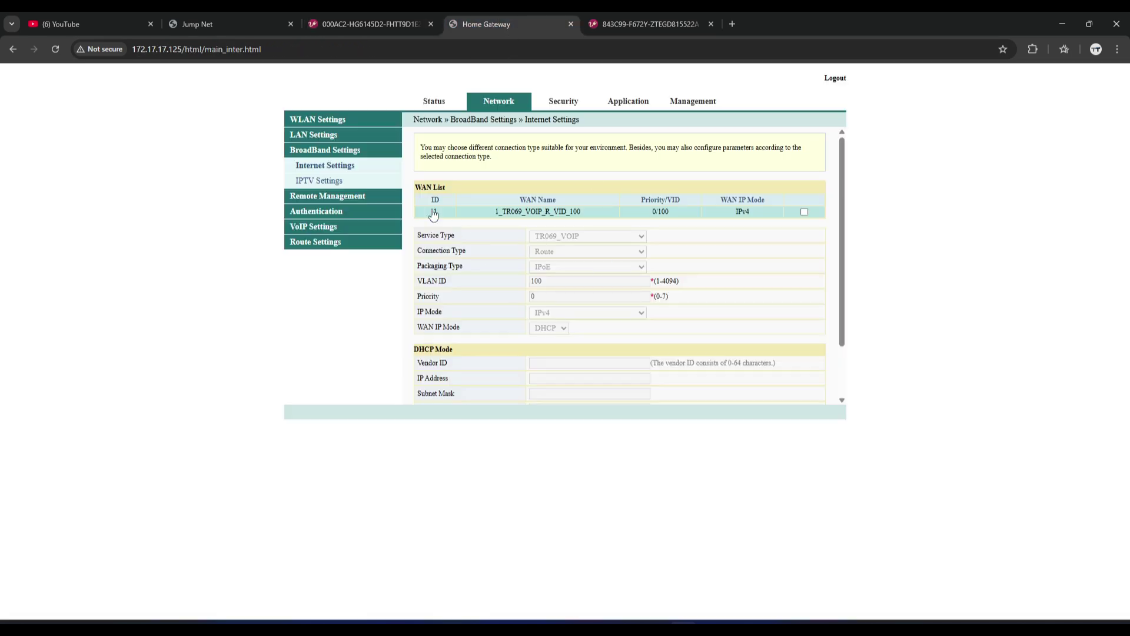
Reload the router's Internet Settings and inspect the 2_INTERNET_R_VID_222 and 3_OTHER_B_VID_333 WAN entries.
{"action": "left_click", "coordinate": [56, 49]}
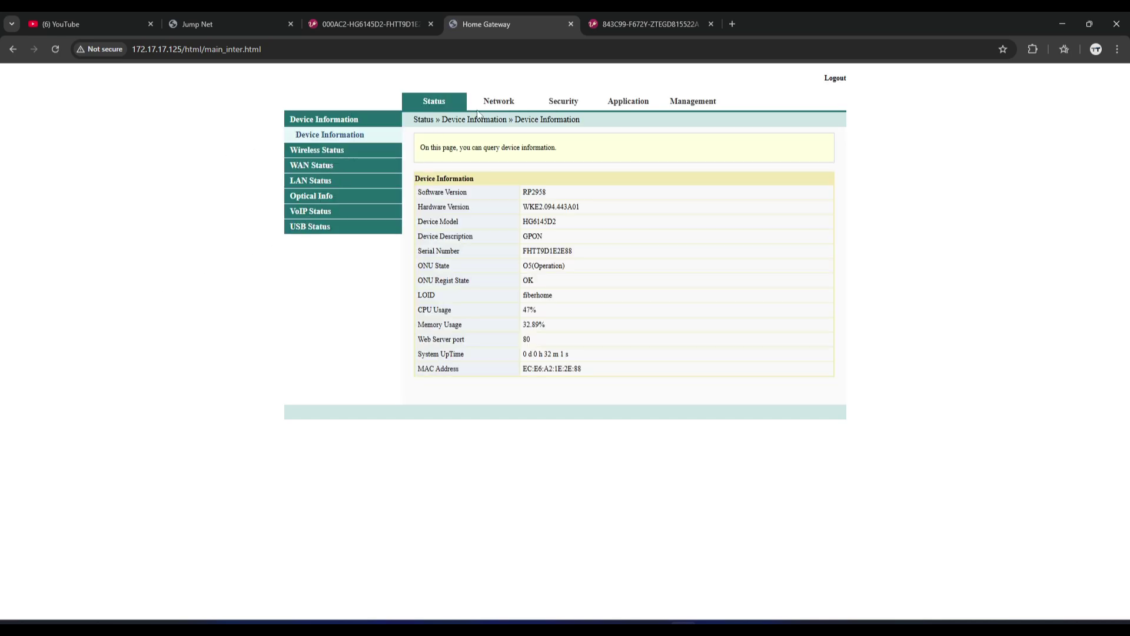
{"action": "left_click", "coordinate": [498, 102]}
{"action": "left_click", "coordinate": [329, 304]}
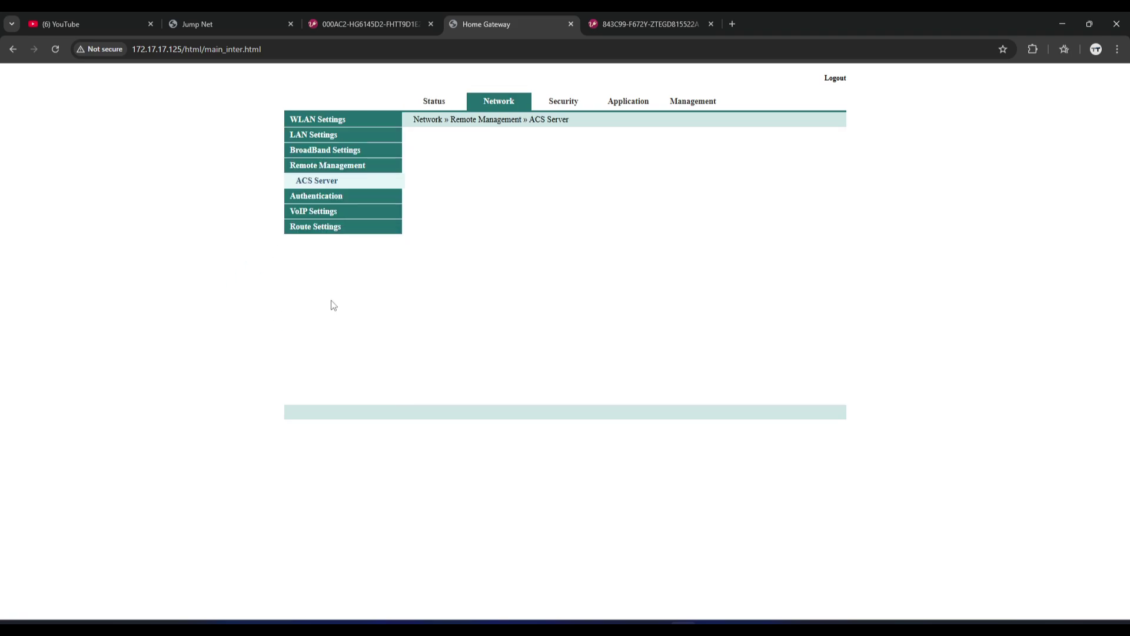
{"action": "left_click", "coordinate": [321, 150]}
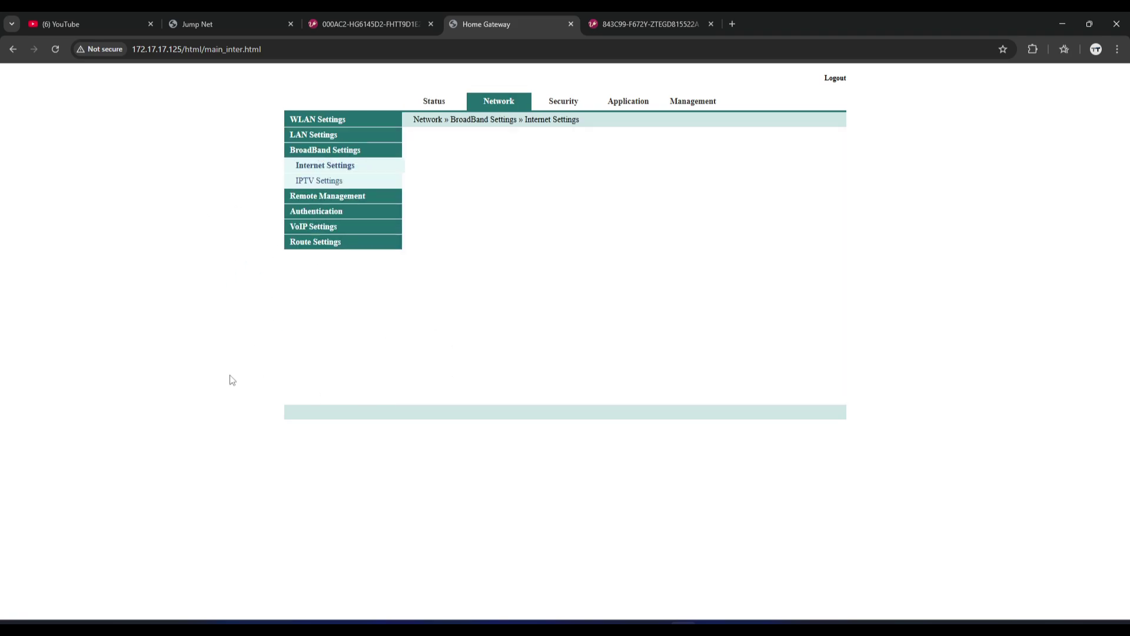
{"action": "double_click", "coordinate": [576, 223]}
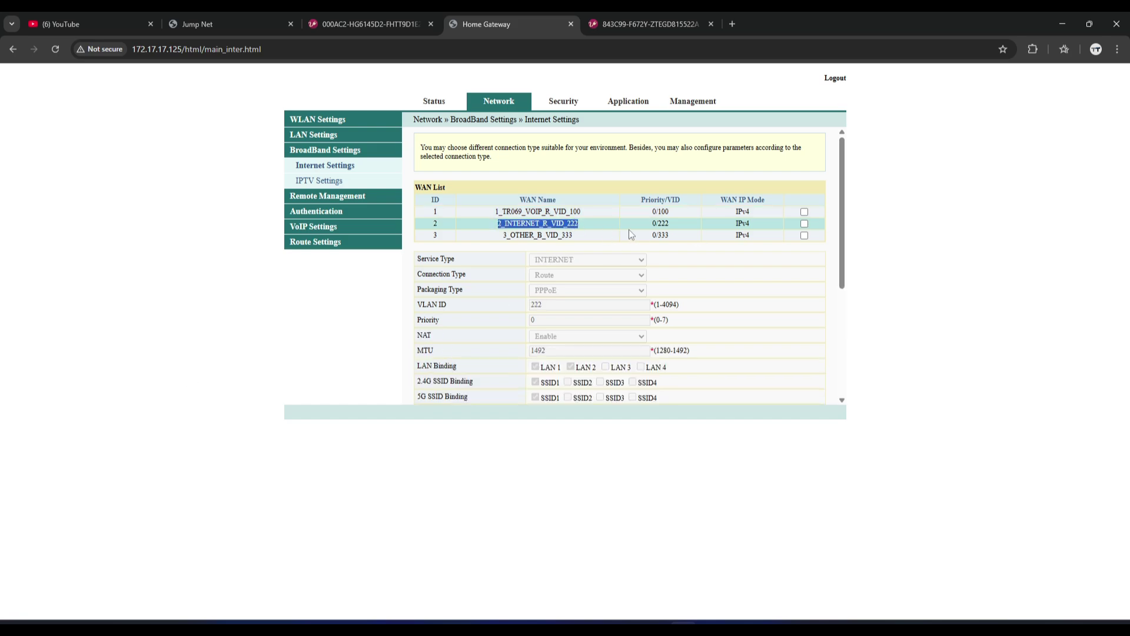
{"action": "left_click", "coordinate": [565, 236]}
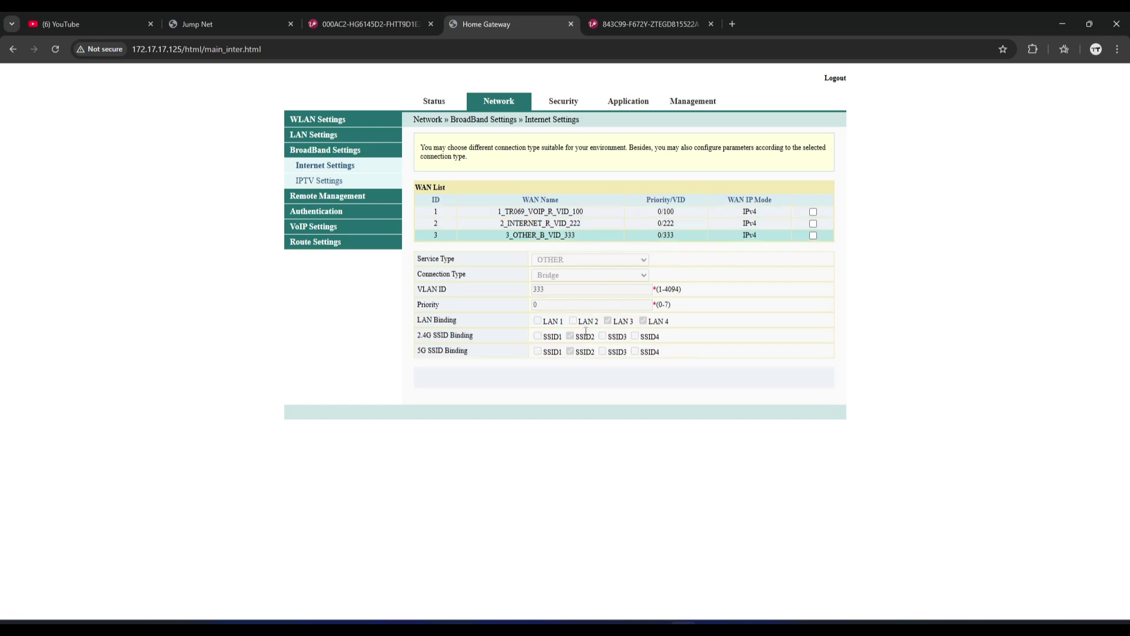
{"action": "left_click", "coordinate": [568, 225]}
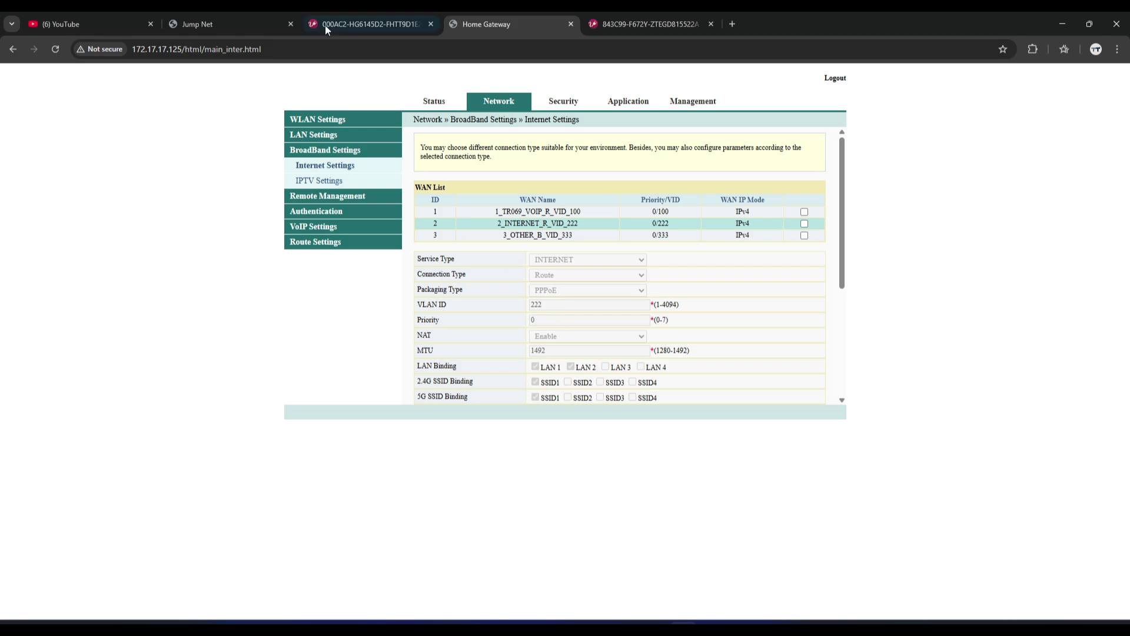
{"action": "left_click", "coordinate": [245, 23]}
{"action": "scroll", "coordinate": [1007, 536], "scroll_direction": "down", "scroll_amount": 3}
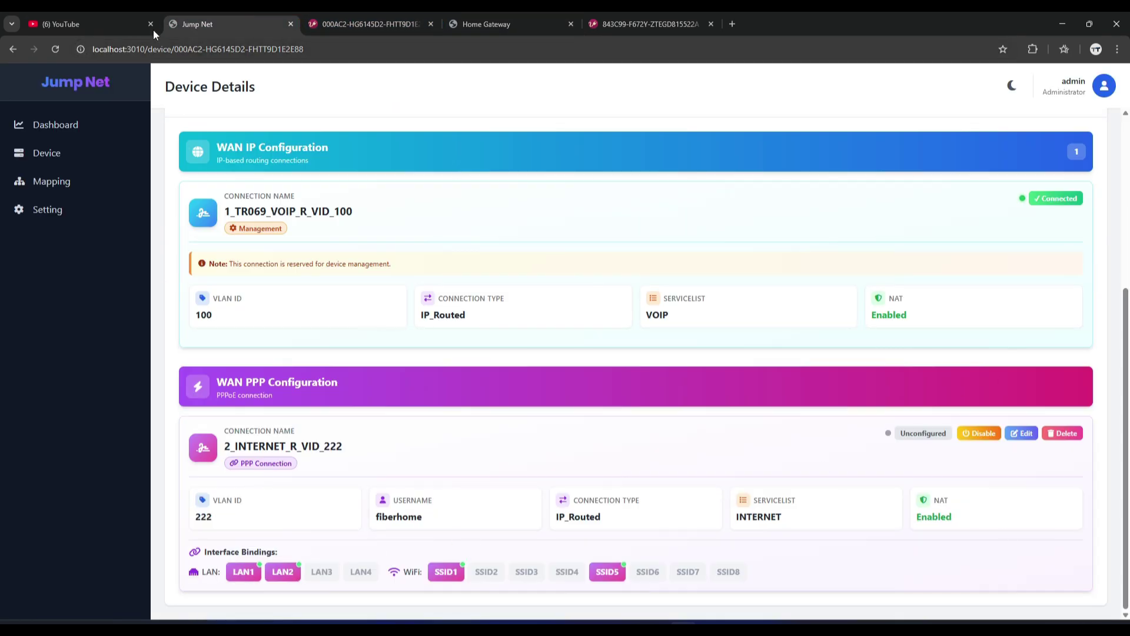
Disable NAT on the bridged 3_OTHER_B_VID_333 connection in Jump Net and save.
{"action": "left_click", "coordinate": [55, 49]}
{"action": "scroll", "coordinate": [1128, 323], "scroll_direction": "down", "scroll_amount": 5}
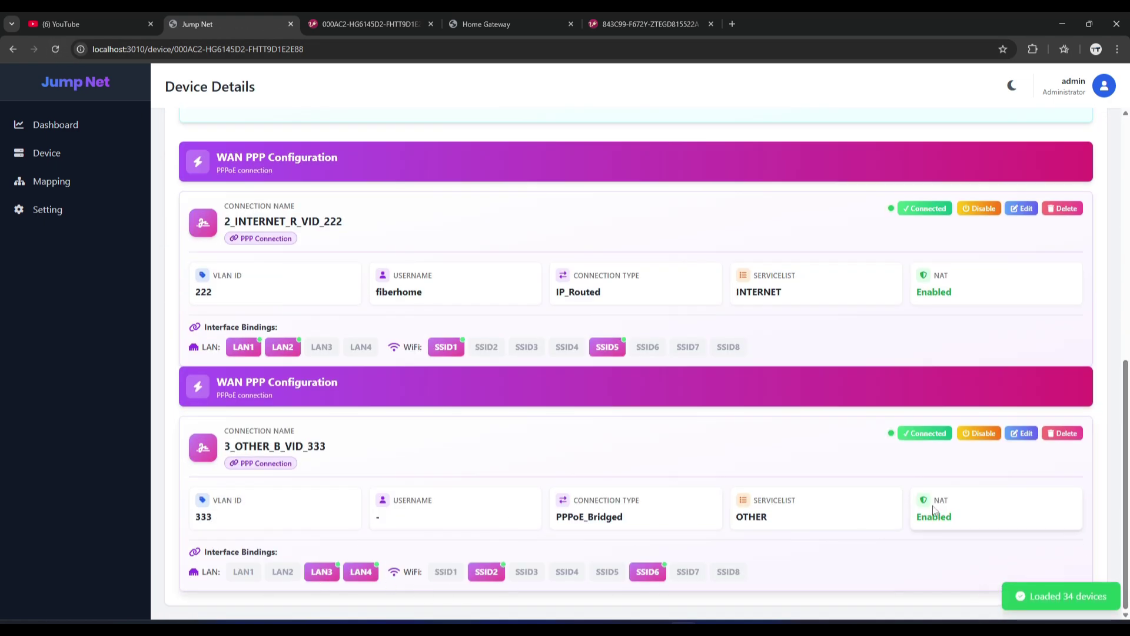
{"action": "left_click", "coordinate": [1028, 436]}
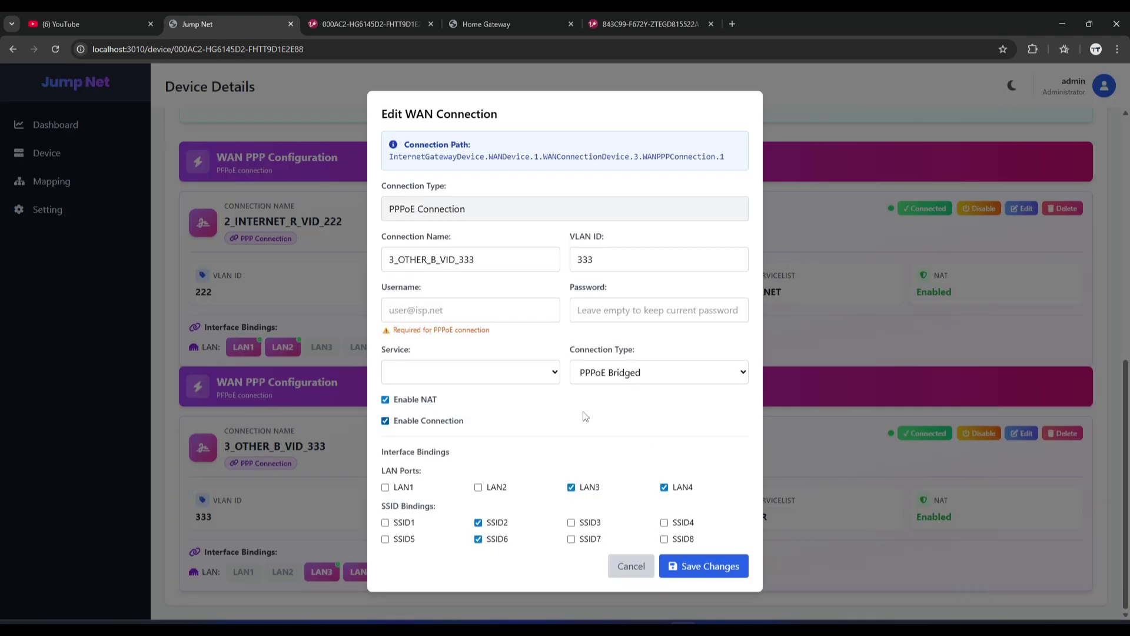
{"action": "left_click", "coordinate": [386, 399]}
{"action": "left_click", "coordinate": [691, 568]}
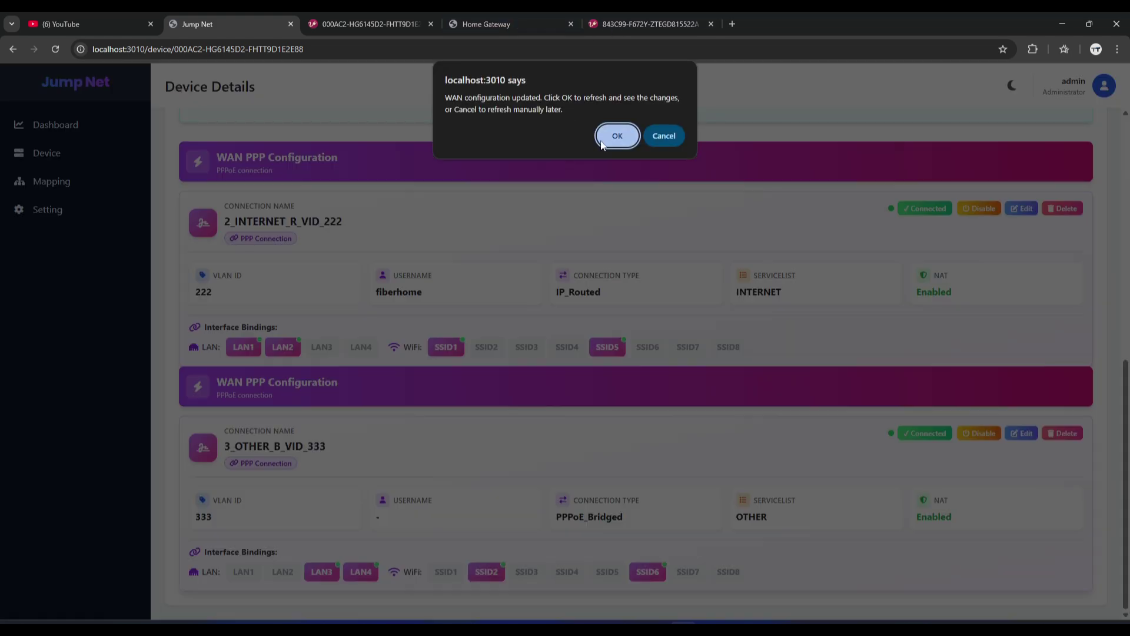
{"action": "left_click", "coordinate": [617, 135]}
Reload GenieACS to confirm WAN 3 reports NAT false.
{"action": "left_click", "coordinate": [365, 24]}
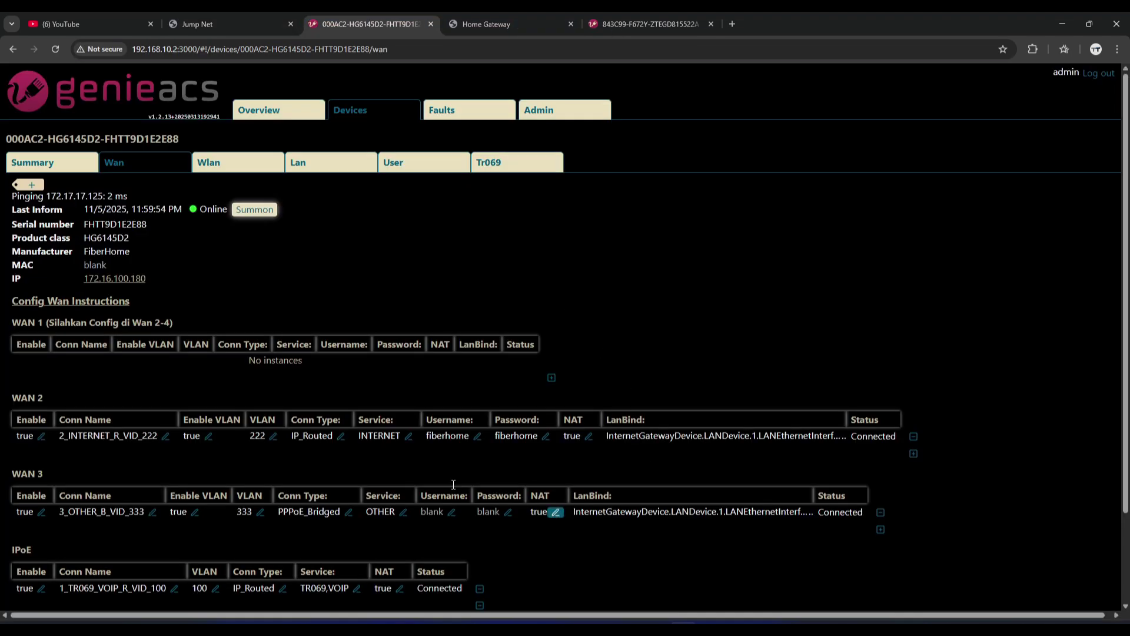
{"action": "left_click", "coordinate": [55, 49]}
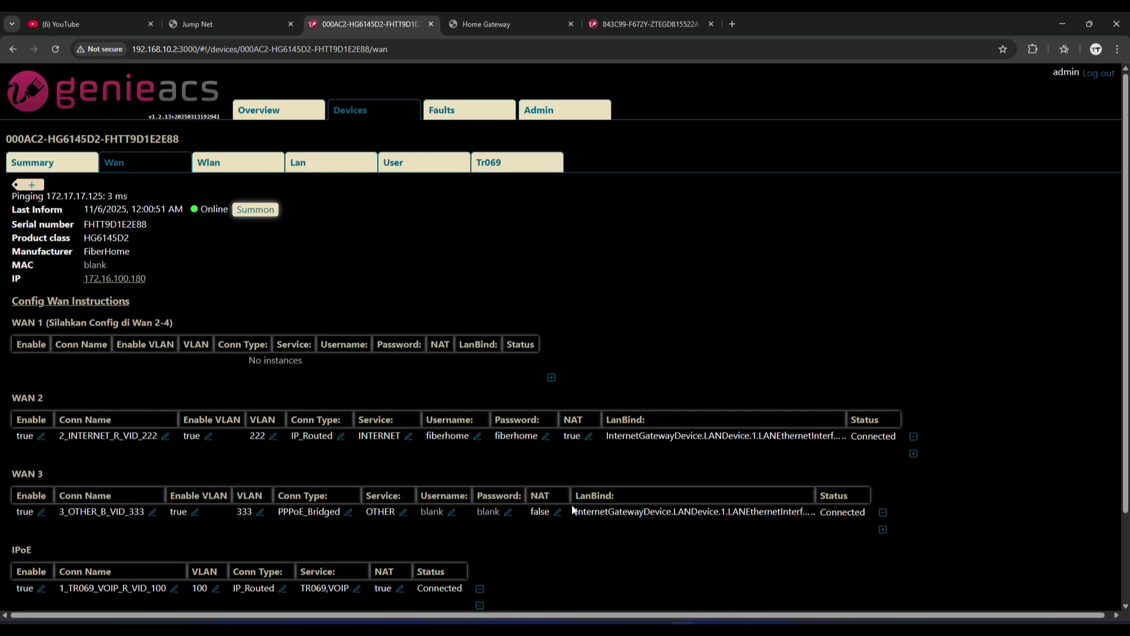
{"action": "left_click", "coordinate": [223, 23]}
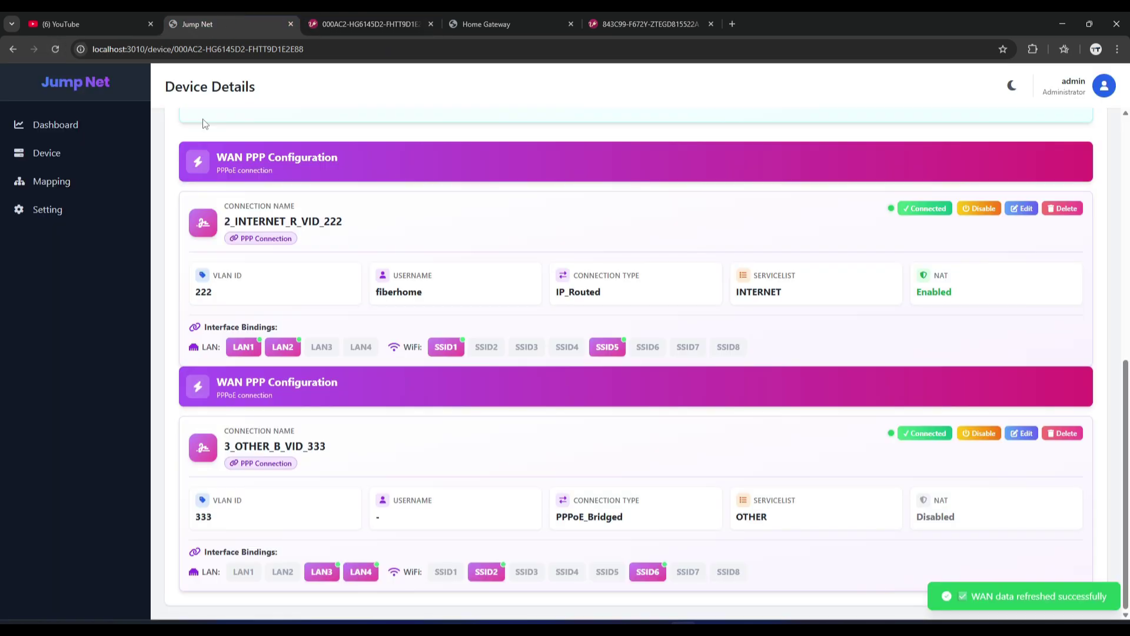
Reload Jump Net and confirm 3_OTHER_B_VID_333 shows NAT Disabled.
{"action": "left_click", "coordinate": [58, 50]}
{"action": "left_click_drag", "start_coordinate": [1125, 318], "coordinate": [1124, 559]}
{"action": "double_click", "coordinate": [927, 521]}
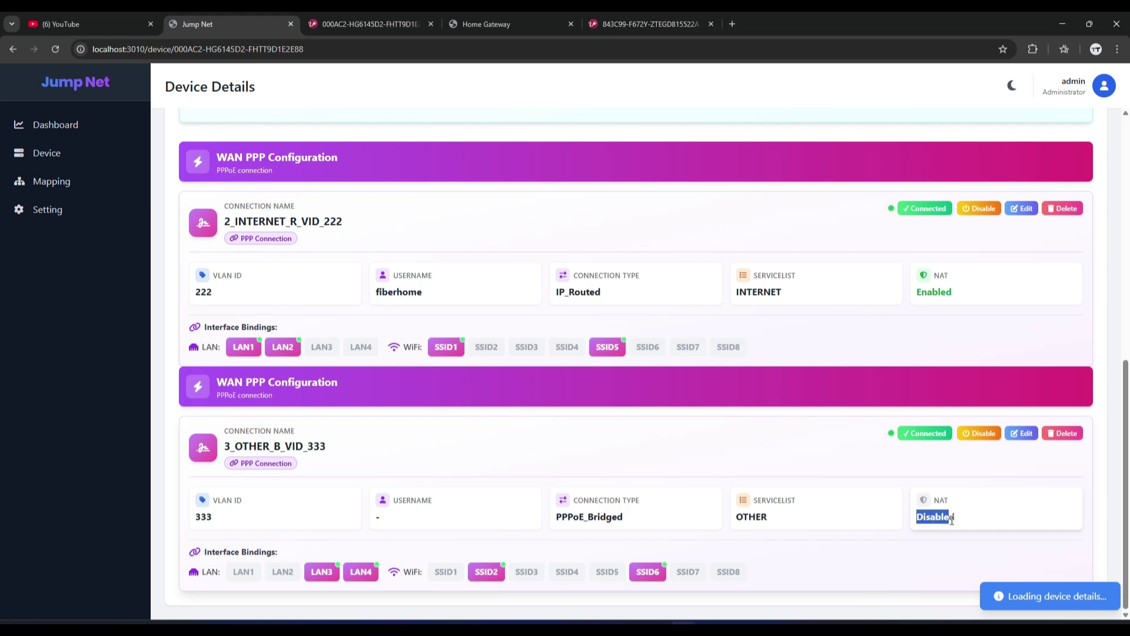
{"action": "left_click", "coordinate": [948, 520]}
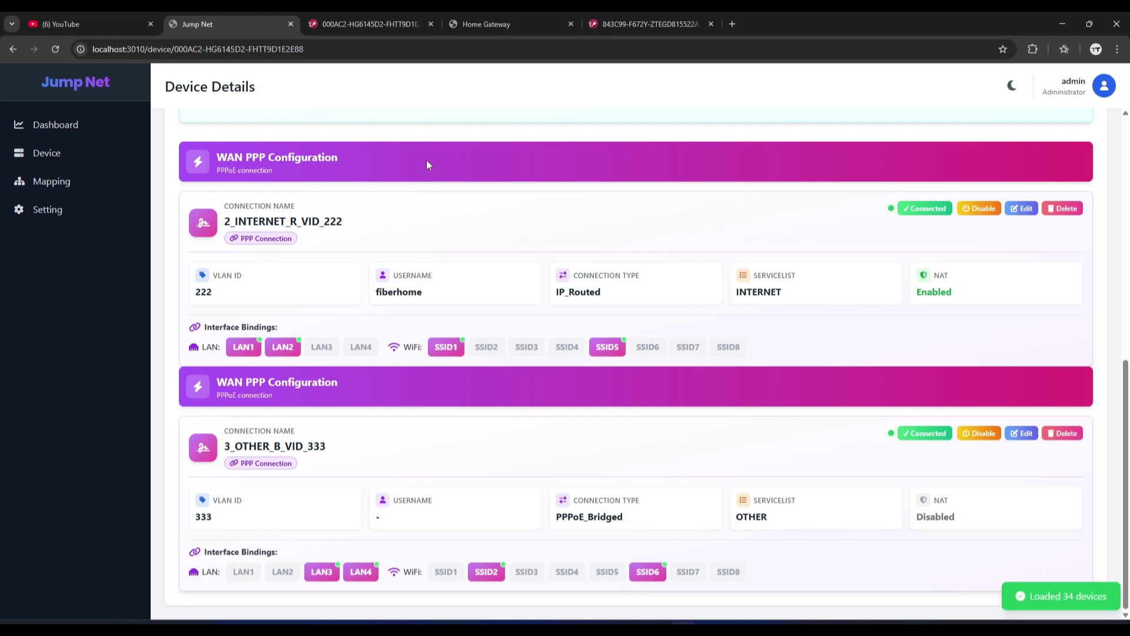
{"action": "left_click", "coordinate": [63, 156]}
{"action": "left_click_drag", "start_coordinate": [1126, 377], "coordinate": [1129, 404]}
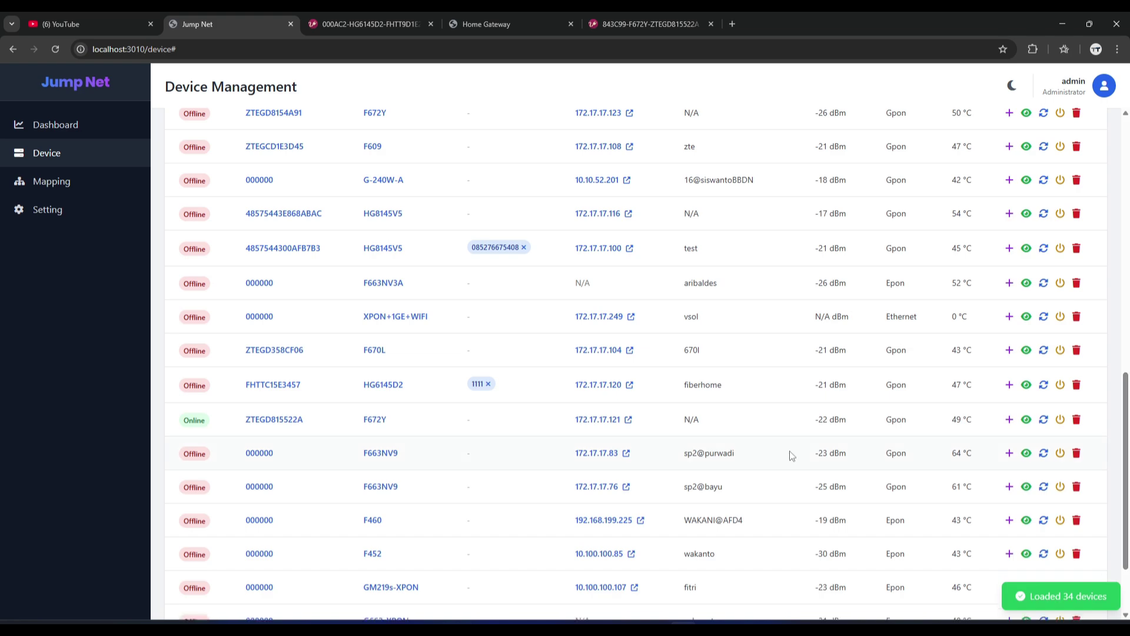
{"action": "left_click", "coordinate": [277, 421]}
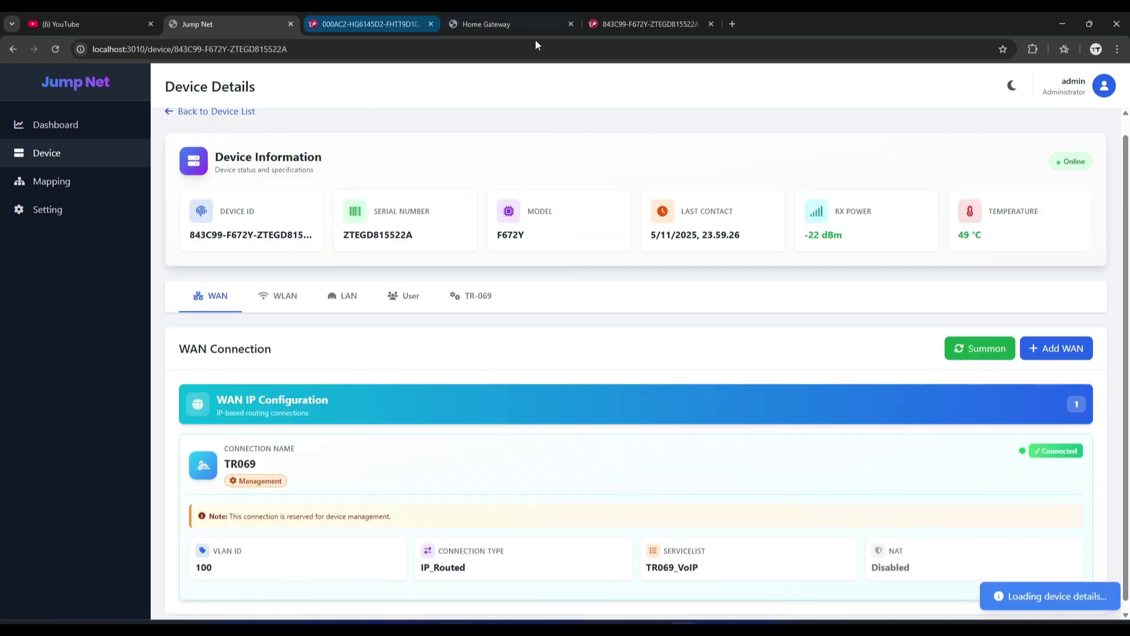
View the F672Y's GenieACS WAN page and close the FiberHome GenieACS and Home Gateway tabs.
{"action": "left_click", "coordinate": [607, 24]}
{"action": "left_click", "coordinate": [431, 23]}
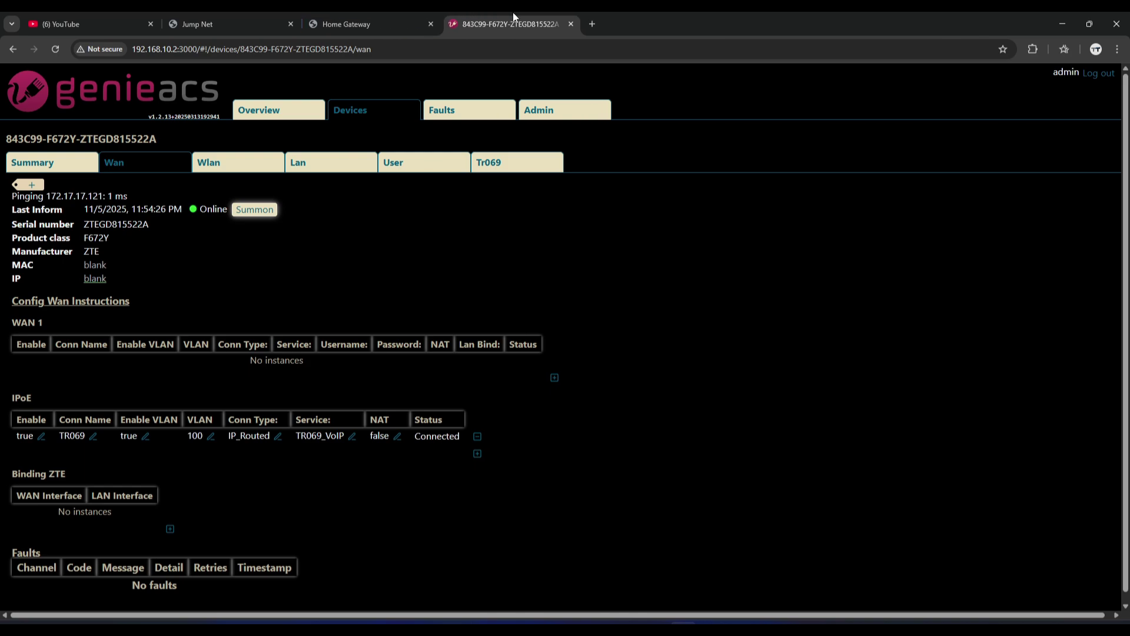
{"action": "left_click", "coordinate": [134, 167]}
{"action": "double_click", "coordinate": [141, 226]}
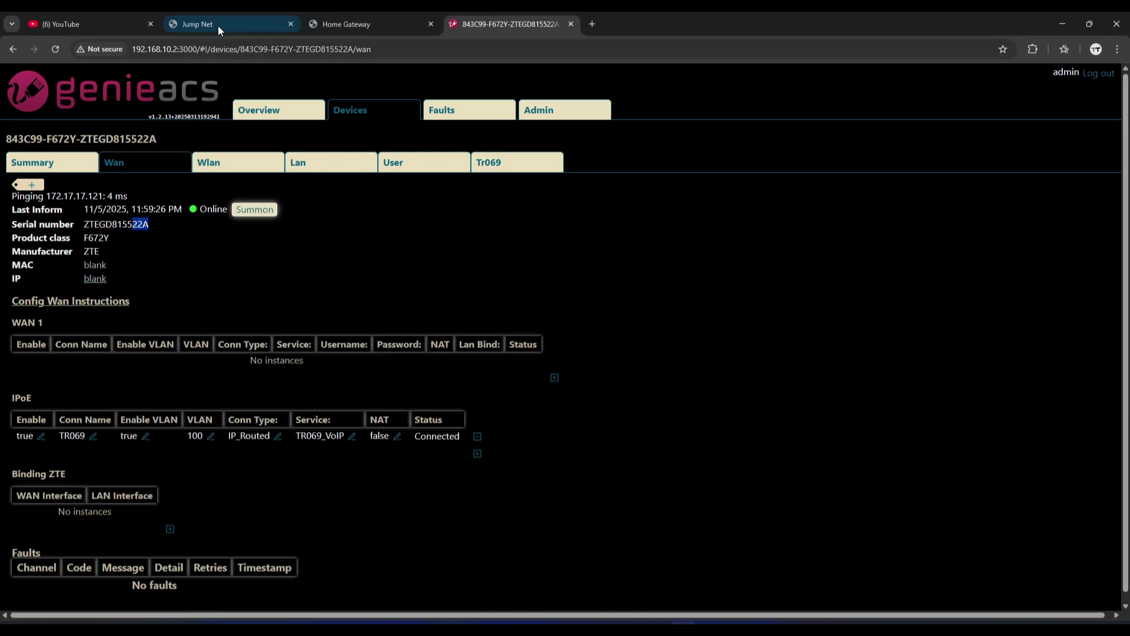
{"action": "left_click", "coordinate": [431, 24]}
Copy the F672Y's IP 172.17.17.121 from GenieACS into a new browser tab's address bar.
{"action": "left_click", "coordinate": [236, 14]}
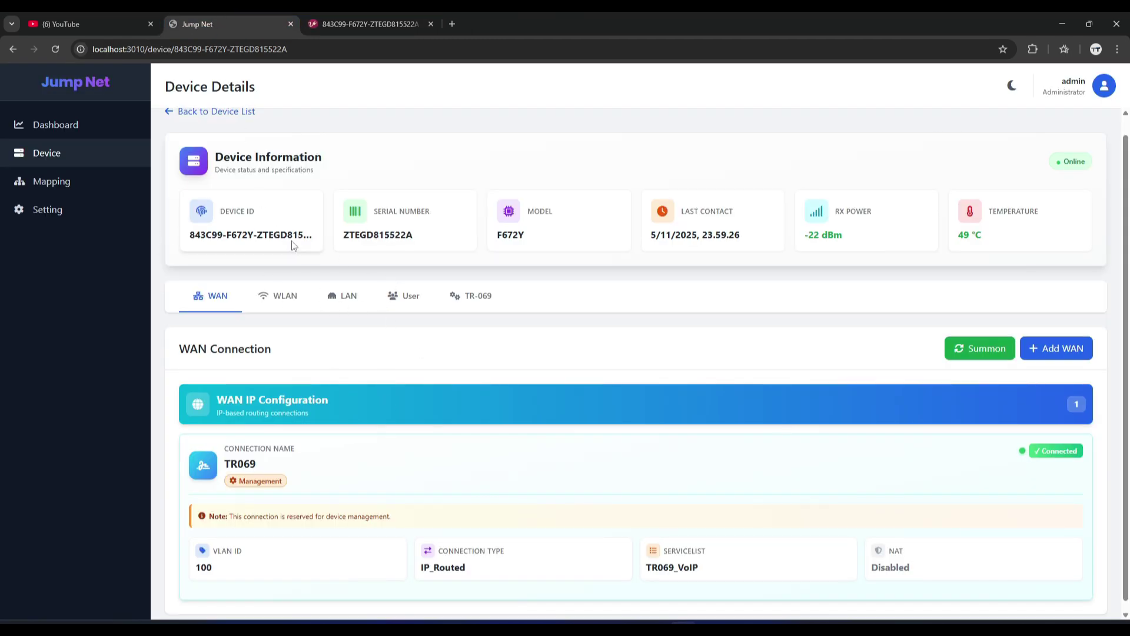
{"action": "left_click_drag", "start_coordinate": [396, 237], "coordinate": [416, 243]}
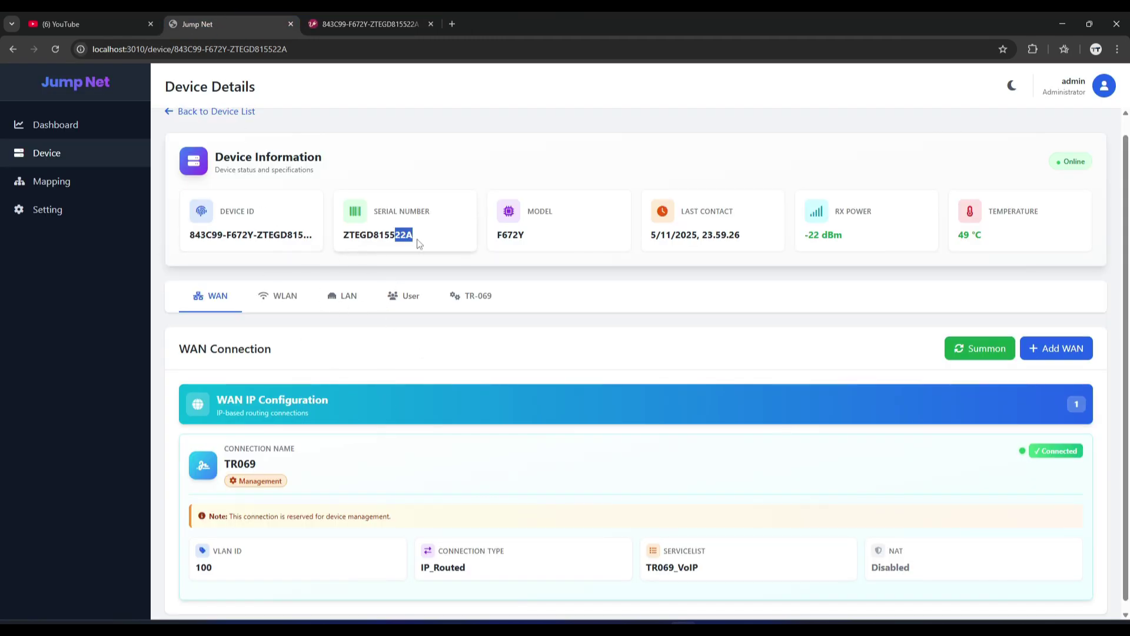
{"action": "left_click", "coordinate": [369, 26]}
{"action": "left_click", "coordinate": [203, 17]}
{"action": "left_click", "coordinate": [354, 21]}
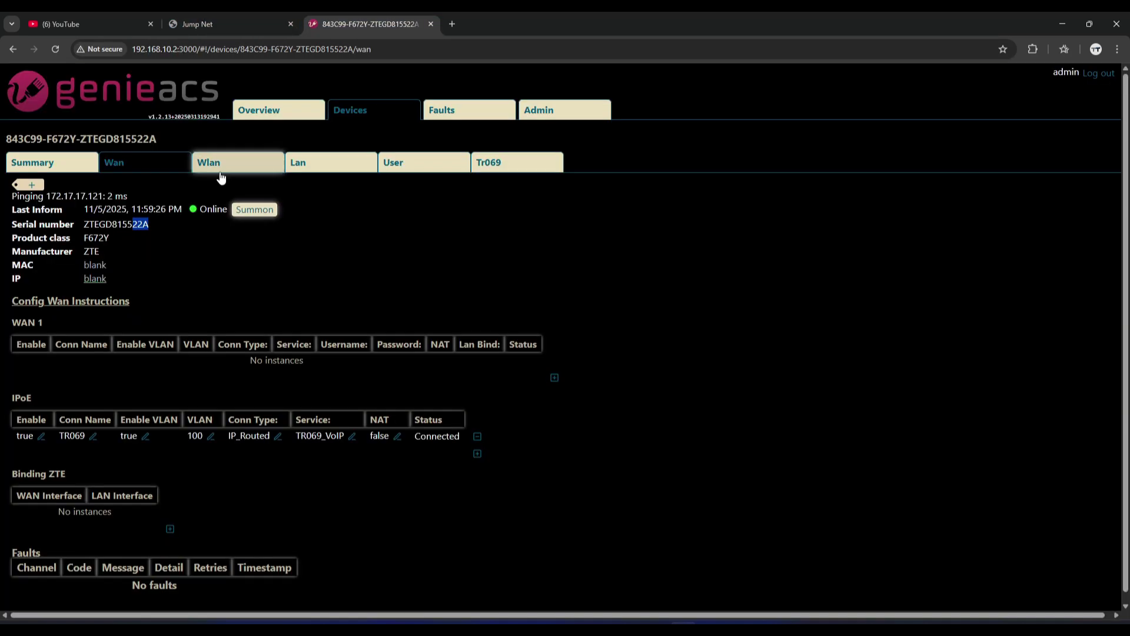
{"action": "double_click", "coordinate": [86, 195]}
{"action": "key", "text": "ctrl+c"}
{"action": "right_click", "coordinate": [110, 204]}
{"action": "left_click", "coordinate": [121, 209]}
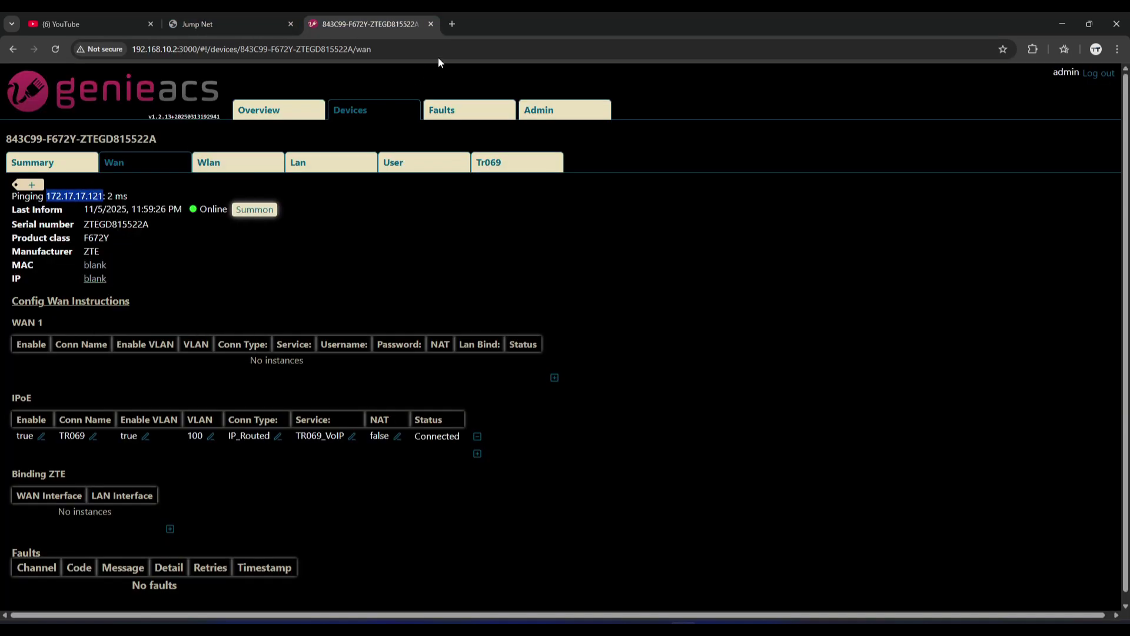
{"action": "left_click", "coordinate": [452, 24]}
{"action": "key", "text": "ctrl+v"}
Load 172.17.17.121 and log into the ZTE F672Y web UI as admin.
{"action": "key", "text": "Return"}
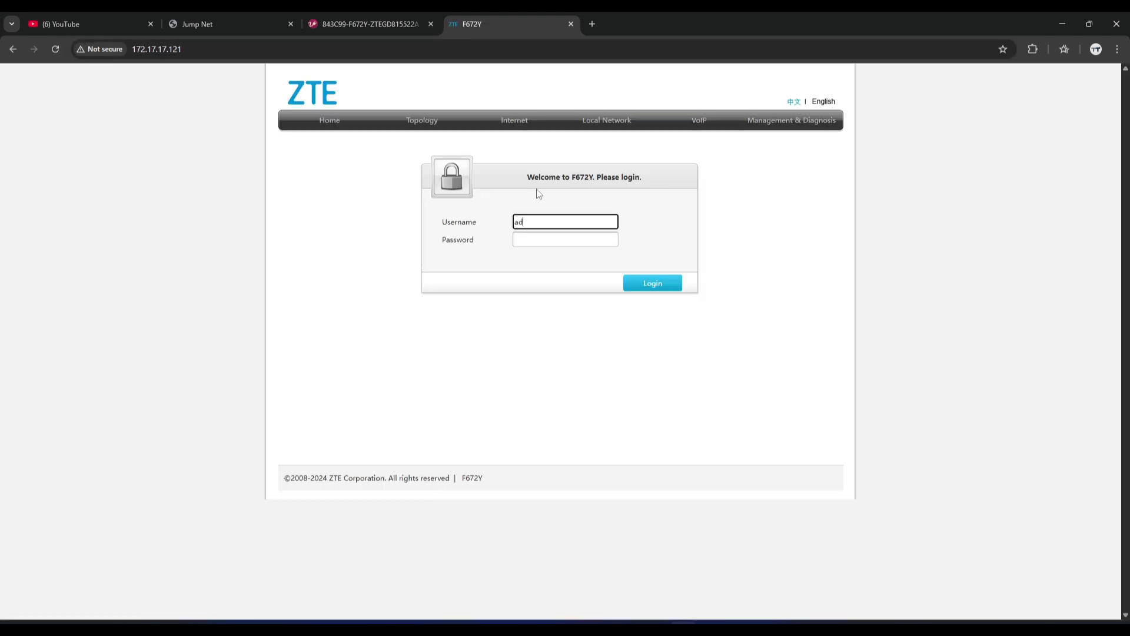
{"action": "type", "text": "admin"}
{"action": "key", "text": "Tab"}
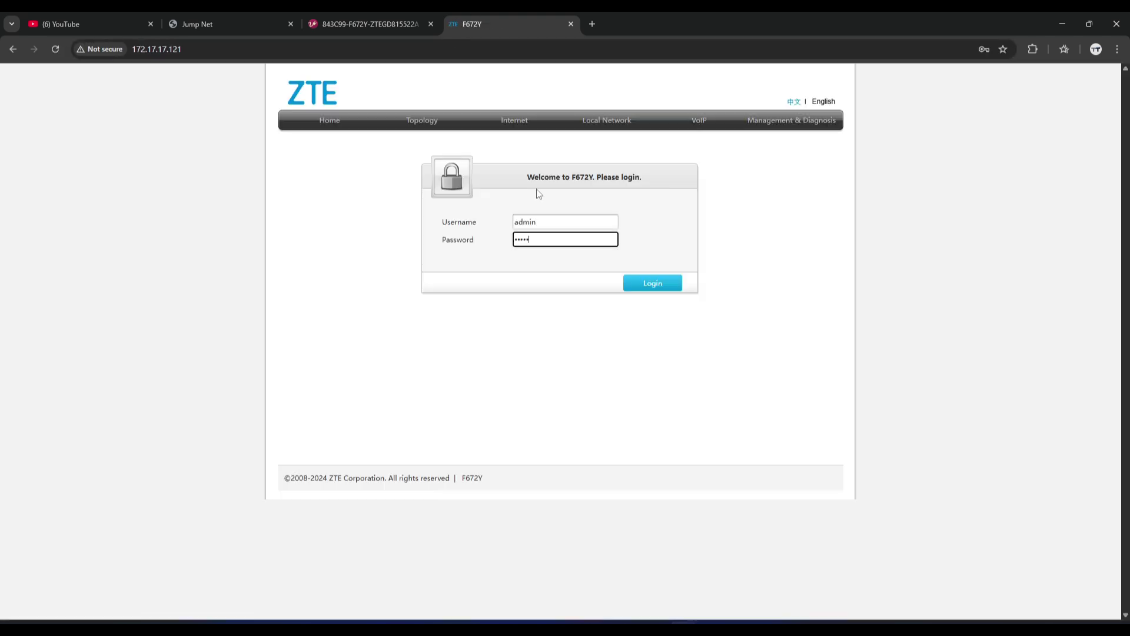
{"action": "key", "text": "Return"}
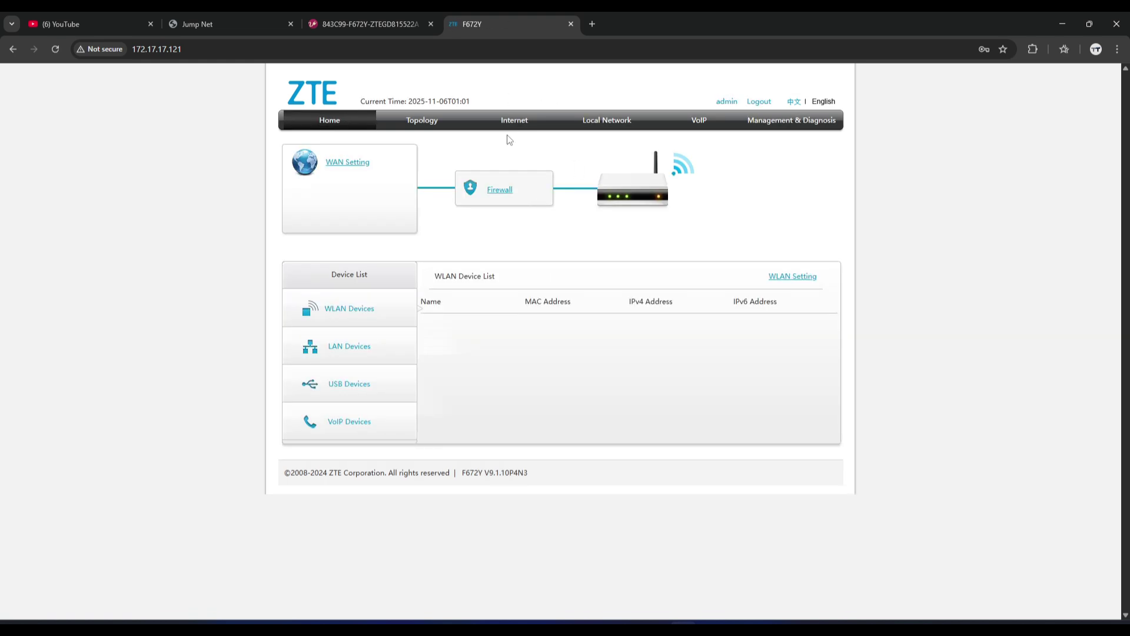
Open Internet > WAN, create a new blank item, and note firmware version V9.1.10P4N3.
{"action": "left_click", "coordinate": [524, 124]}
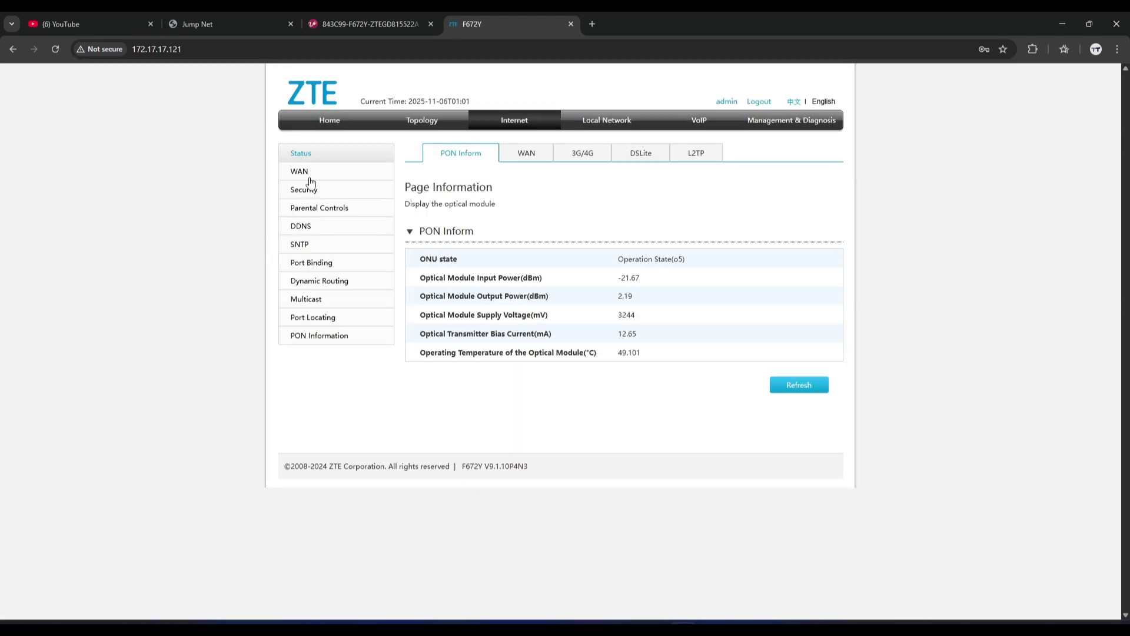
{"action": "left_click", "coordinate": [304, 176]}
{"action": "left_click", "coordinate": [413, 276]}
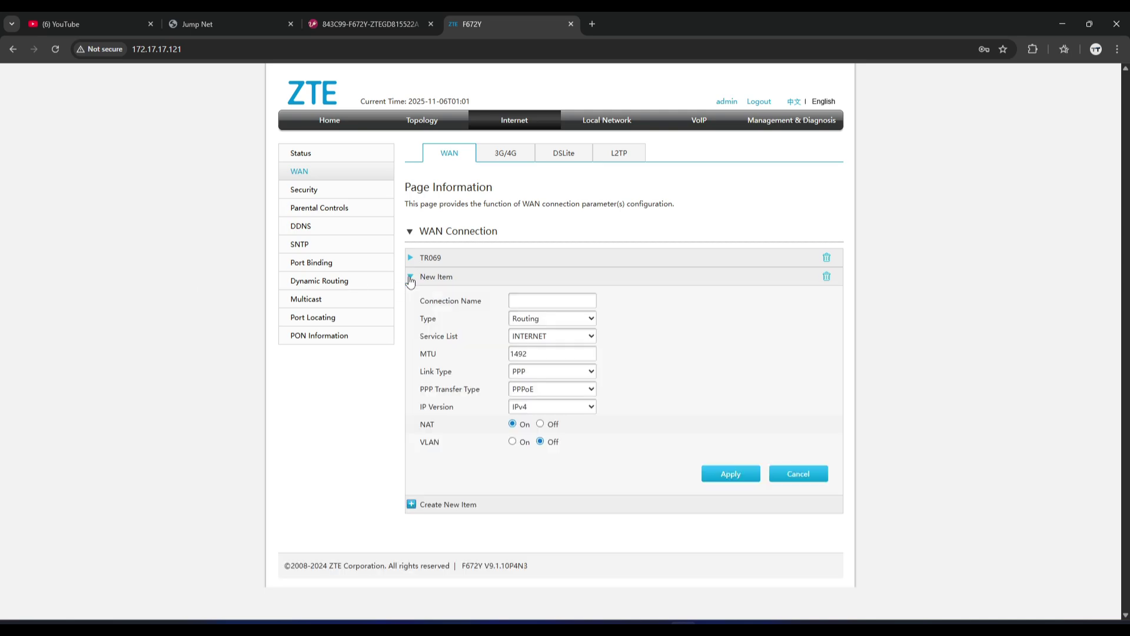
{"action": "left_click", "coordinate": [531, 301]}
{"action": "left_click", "coordinate": [465, 338]}
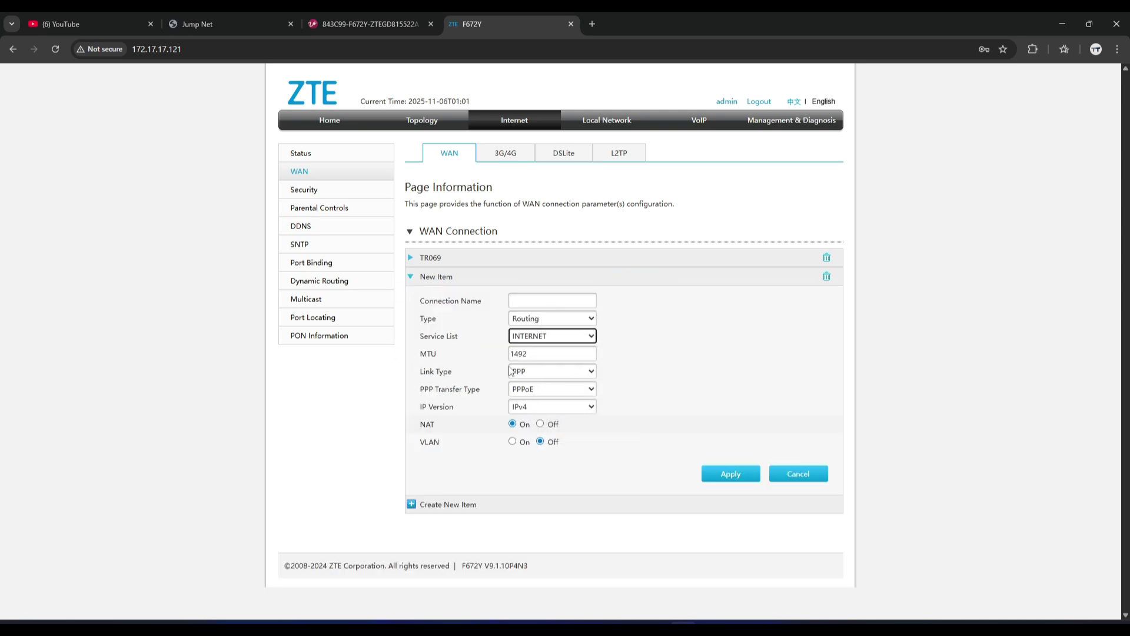
{"action": "left_click", "coordinate": [728, 386]}
{"action": "double_click", "coordinate": [500, 566]}
{"action": "double_click", "coordinate": [500, 567]}
{"action": "triple_click", "coordinate": [500, 567]}
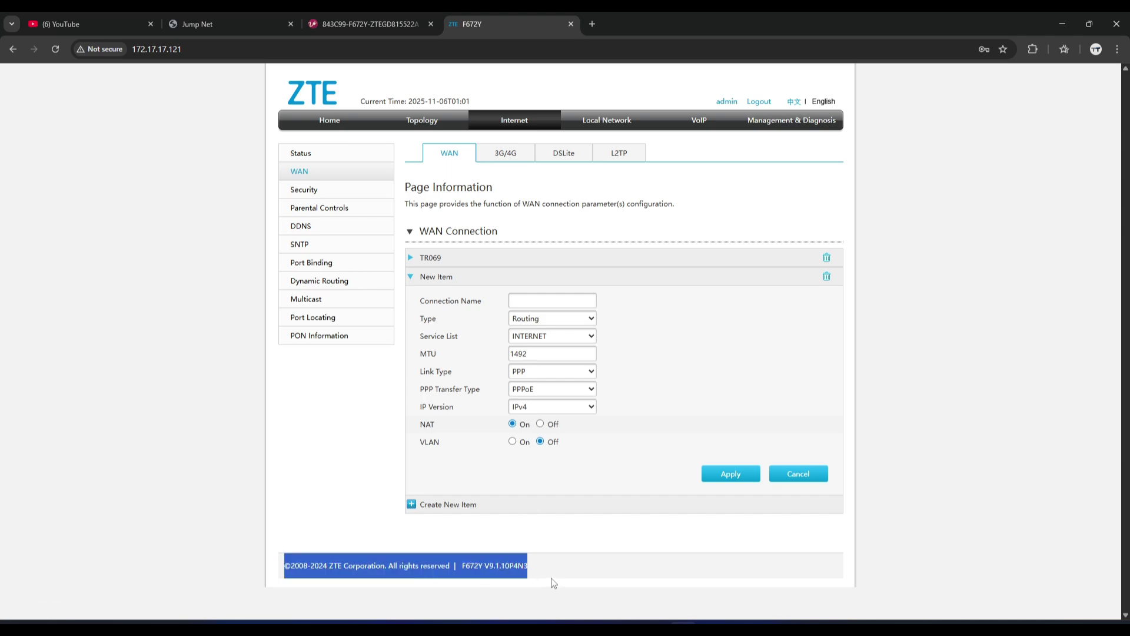
Check the F672Y's software version and WAN view in GenieACS.
{"action": "key", "text": "ctrl+shift+Tab"}
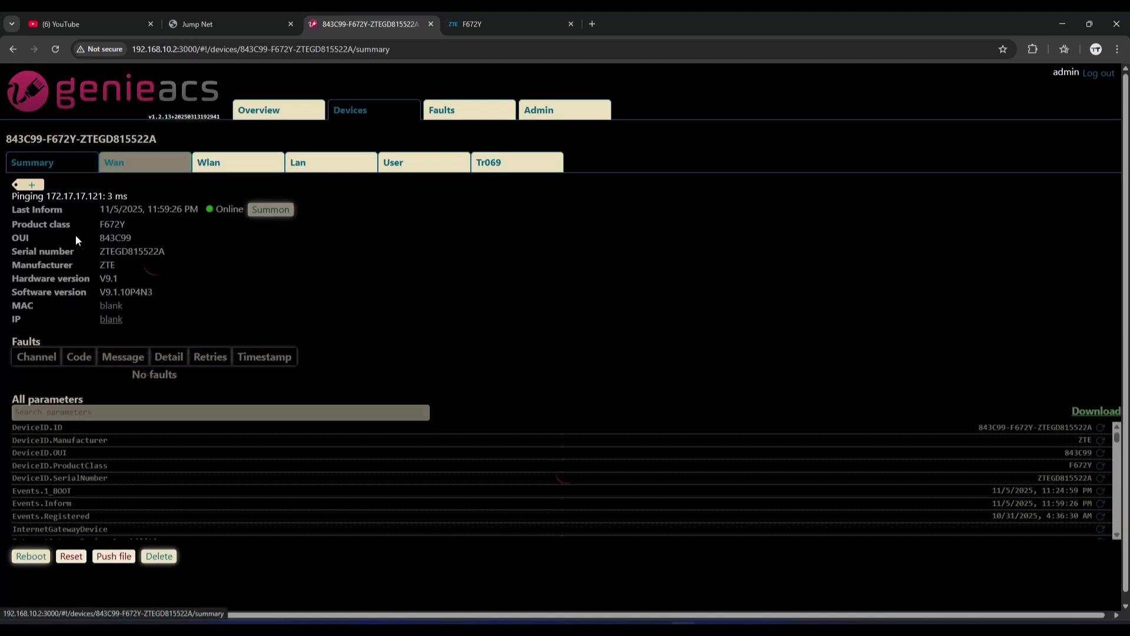
{"action": "double_click", "coordinate": [141, 292]}
{"action": "left_click", "coordinate": [145, 162]}
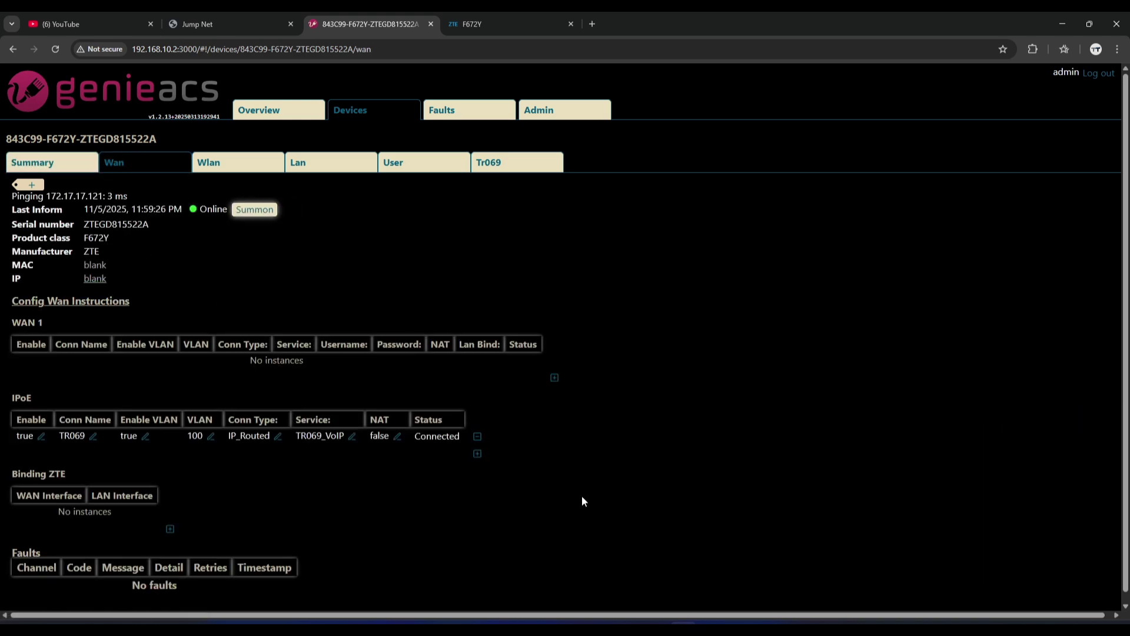
{"action": "left_click", "coordinate": [239, 22]}
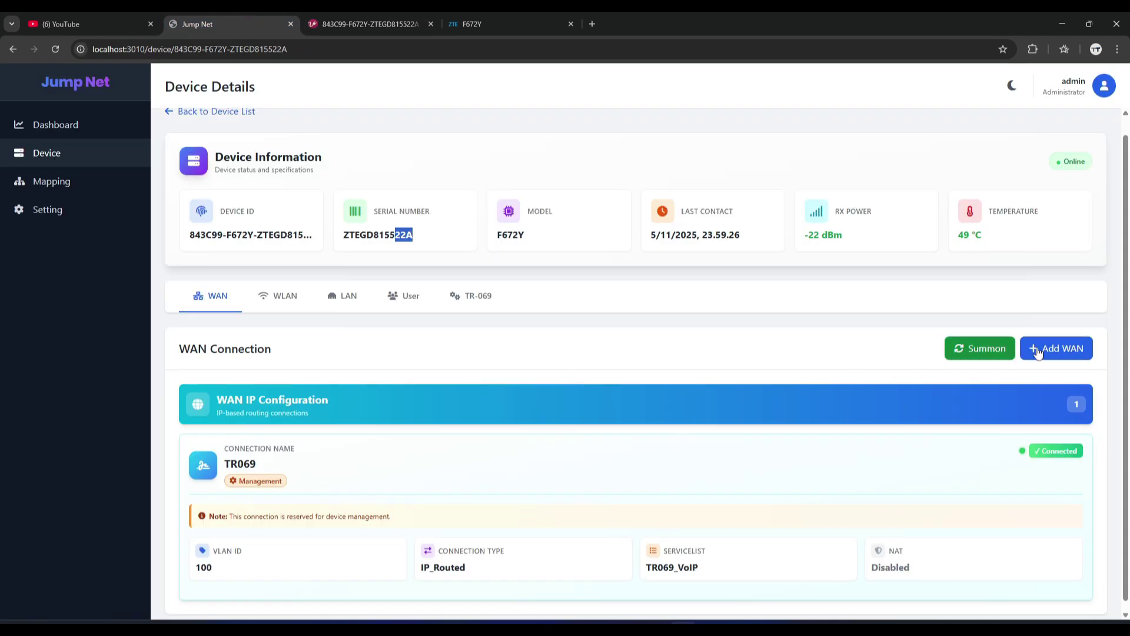
Start a new WAN named HSI on VLAN 222, entering the PPPoE username and password.
{"action": "left_click", "coordinate": [1040, 348]}
{"action": "left_click", "coordinate": [459, 200]}
{"action": "left_click", "coordinate": [460, 241]}
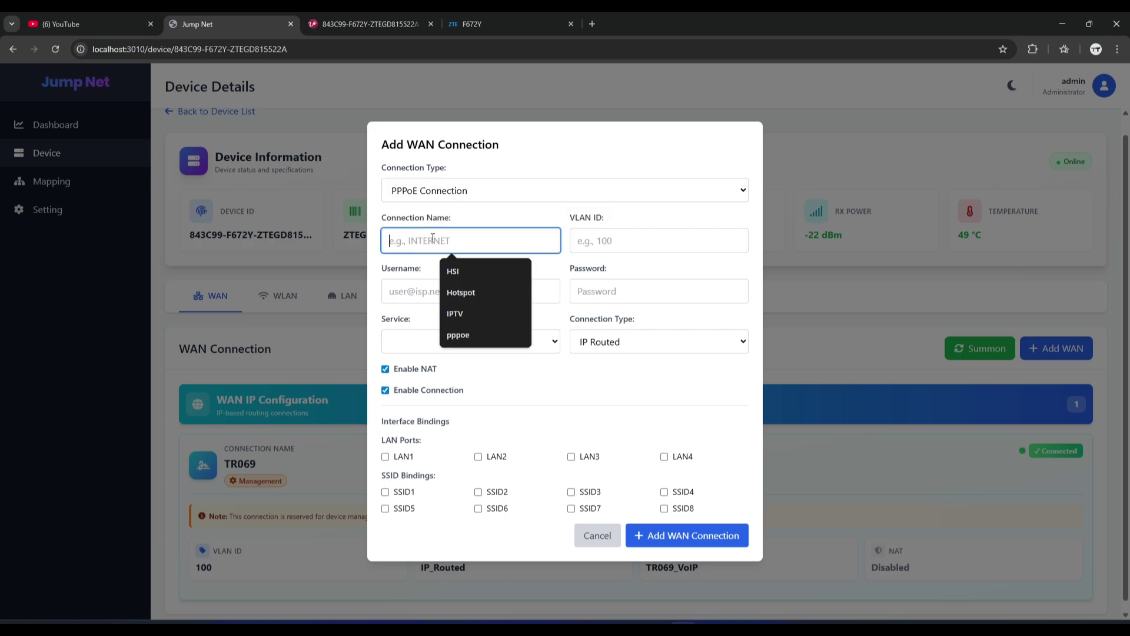
{"action": "left_click", "coordinate": [463, 271]}
{"action": "left_click", "coordinate": [615, 240]}
{"action": "type", "text": "222"}
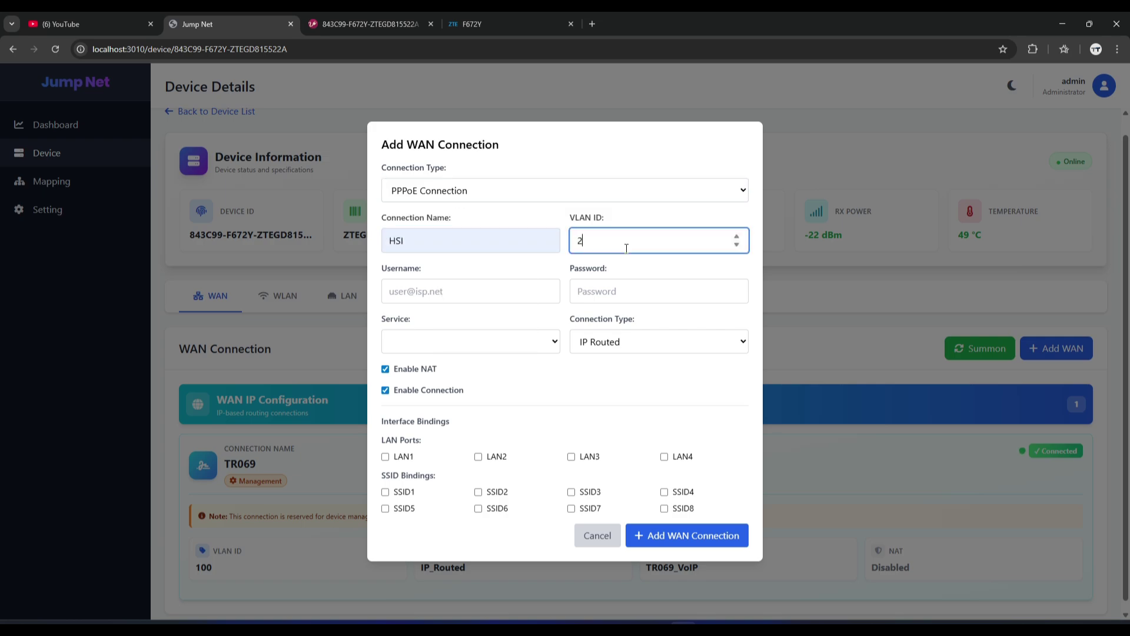
{"action": "left_click", "coordinate": [454, 297]}
{"action": "left_click", "coordinate": [463, 343]}
{"action": "double_click", "coordinate": [447, 298]}
{"action": "left_click", "coordinate": [586, 298]}
{"action": "type", "text": "test"}
Set service INTERNET, bind LAN1, LAN2, SSID1 and SSID5, and submit the HSI WAN.
{"action": "left_click", "coordinate": [517, 342]}
{"action": "left_click", "coordinate": [449, 363]}
{"action": "left_click", "coordinate": [403, 458]}
{"action": "left_click", "coordinate": [486, 458]}
{"action": "left_click", "coordinate": [407, 493]}
{"action": "left_click", "coordinate": [404, 510]}
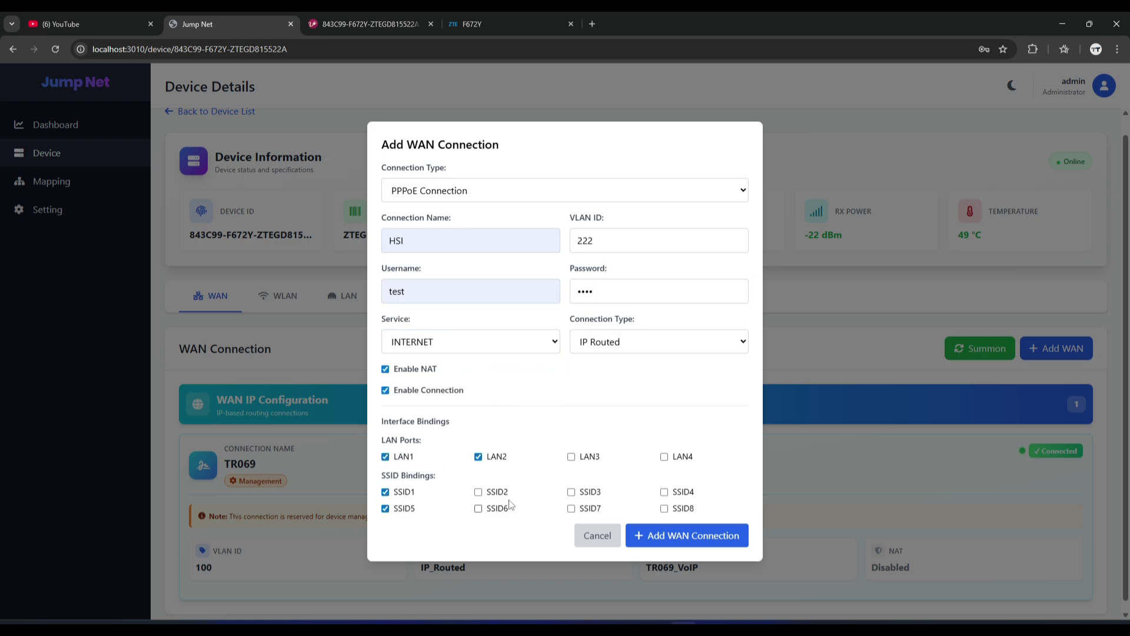
{"action": "left_click", "coordinate": [683, 536]}
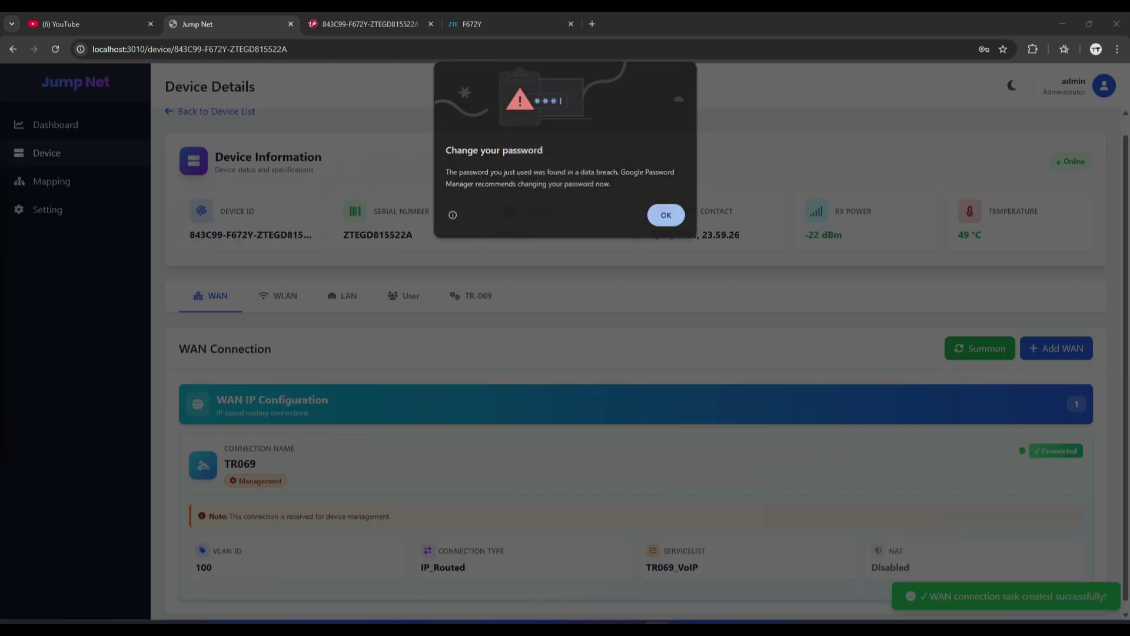
Dismiss the password warning and check the HSI PPPoE card: Connected, VLAN 222, NAT Enabled.
{"action": "left_click", "coordinate": [666, 215]}
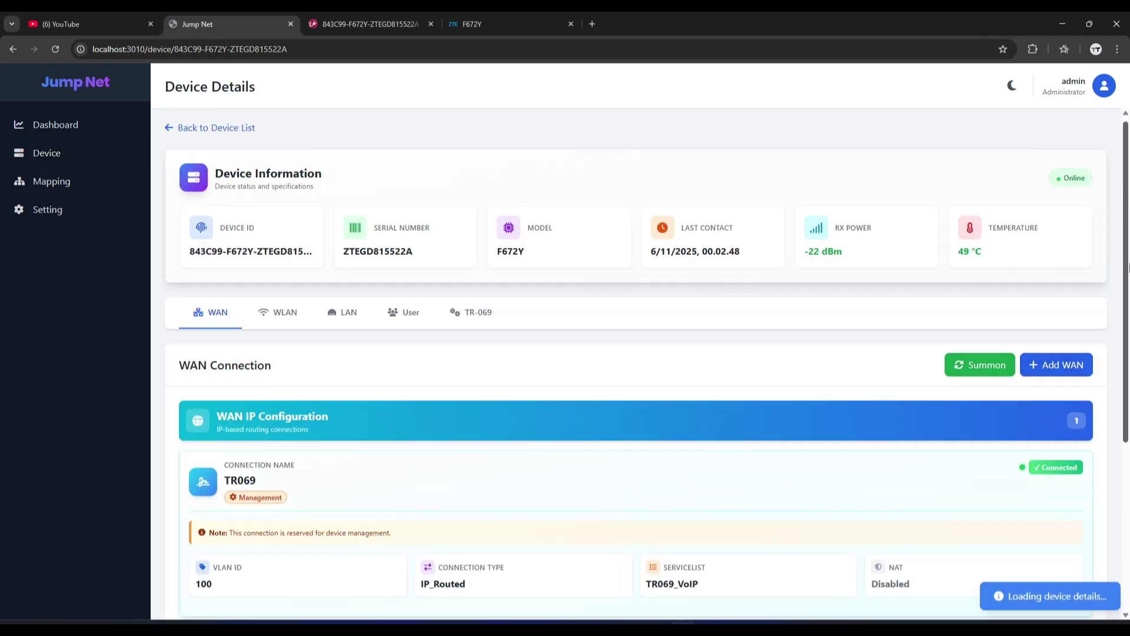
{"action": "scroll", "coordinate": [1129, 237], "scroll_direction": "down", "scroll_amount": 5}
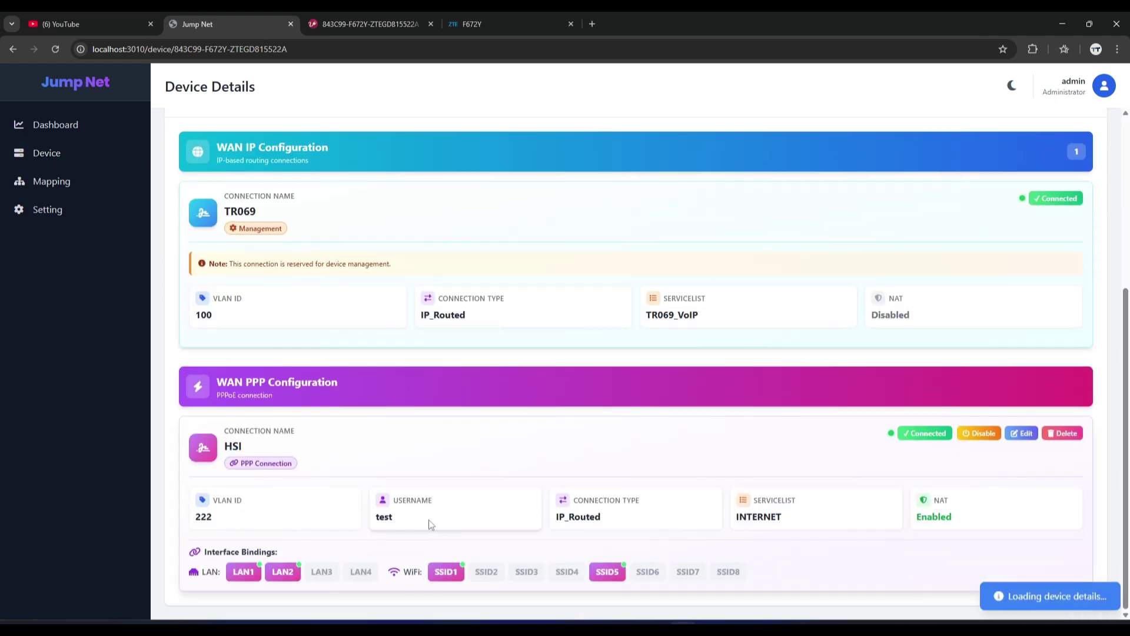
{"action": "double_click", "coordinate": [386, 518]}
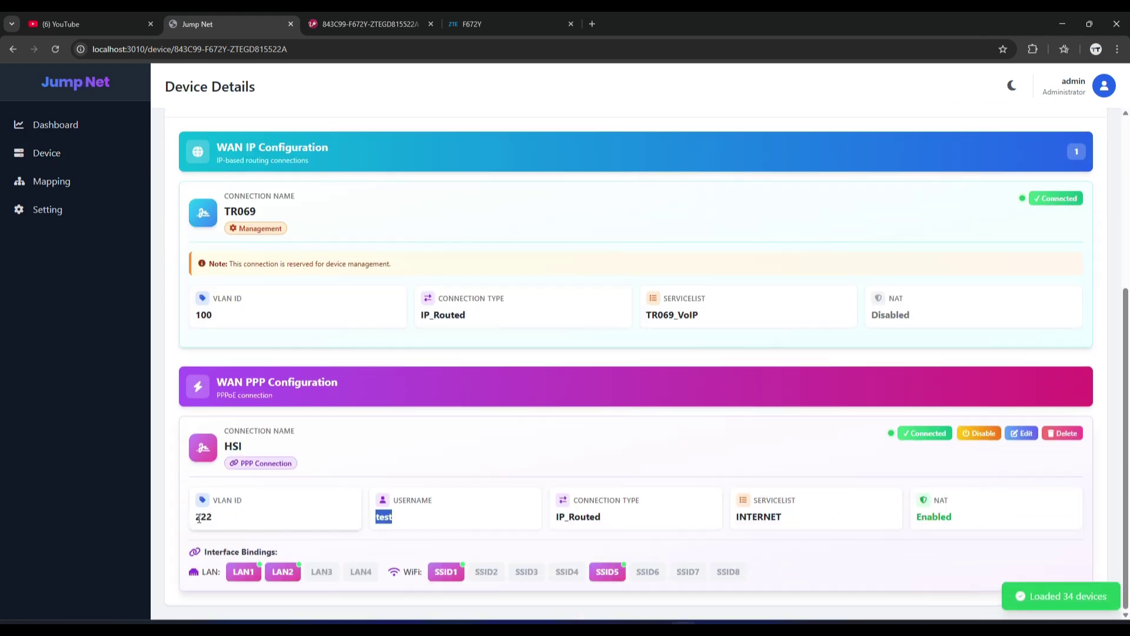
{"action": "left_click", "coordinate": [468, 24]}
Reload the router page and confirm the HSI connection shows PPPoE in Internet status.
{"action": "key", "text": "F5"}
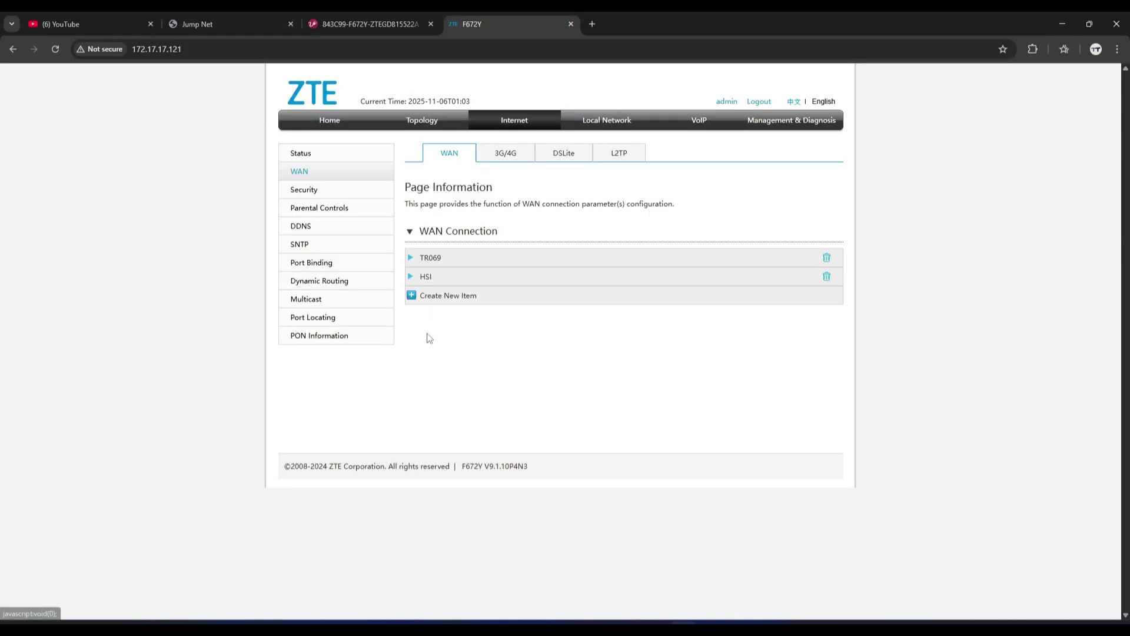
{"action": "left_click", "coordinate": [322, 153]}
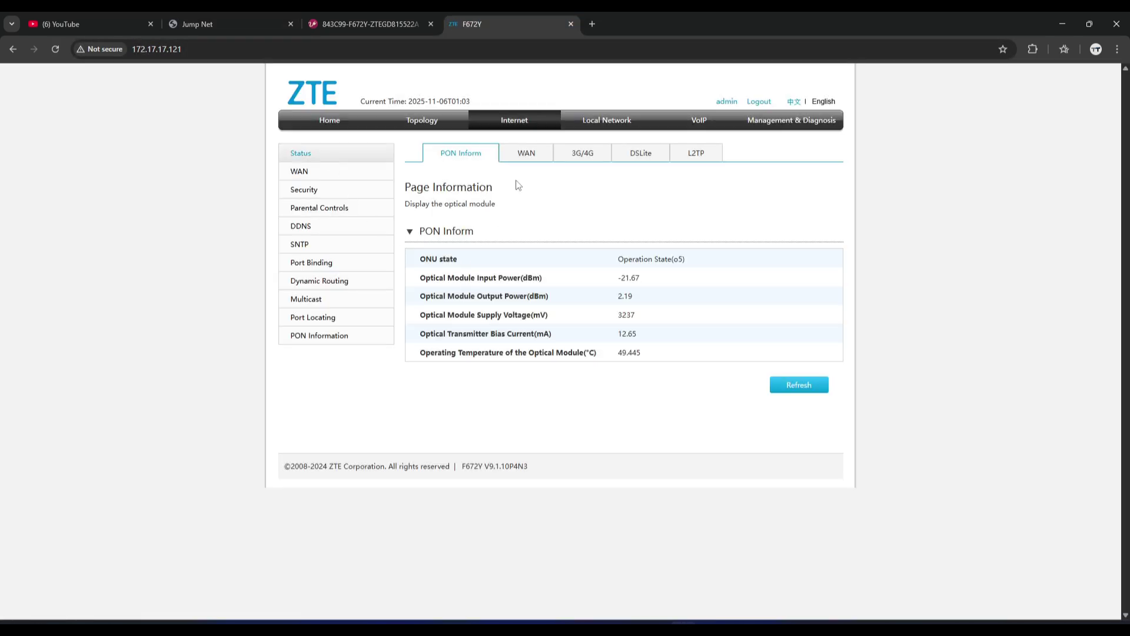
{"action": "scroll", "coordinate": [786, 442], "scroll_direction": "down", "scroll_amount": 3}
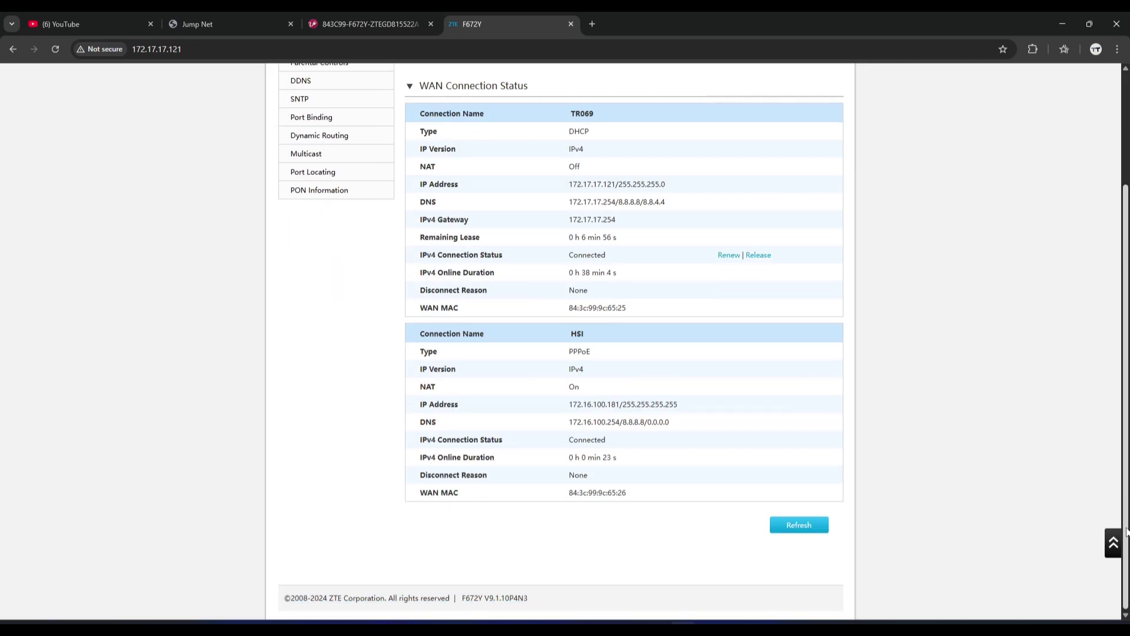
{"action": "triple_click", "coordinate": [588, 355]}
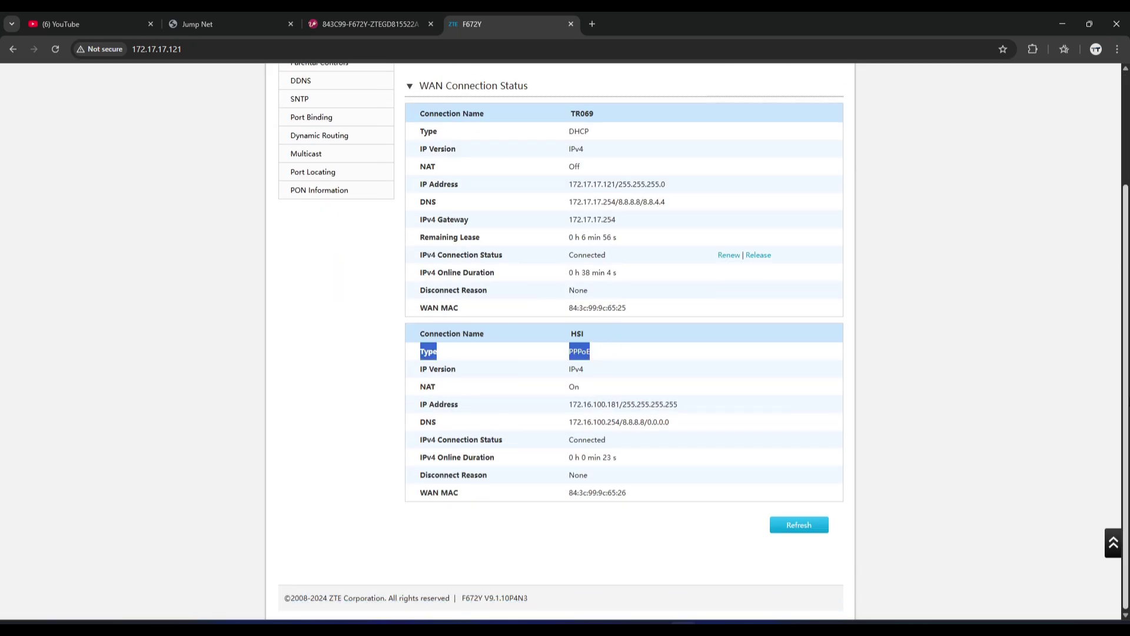
{"action": "scroll", "coordinate": [588, 355], "scroll_direction": "up", "scroll_amount": 3}
Look over PON information and topology, then expand HSI's settings in the WAN list.
{"action": "left_click", "coordinate": [439, 157]}
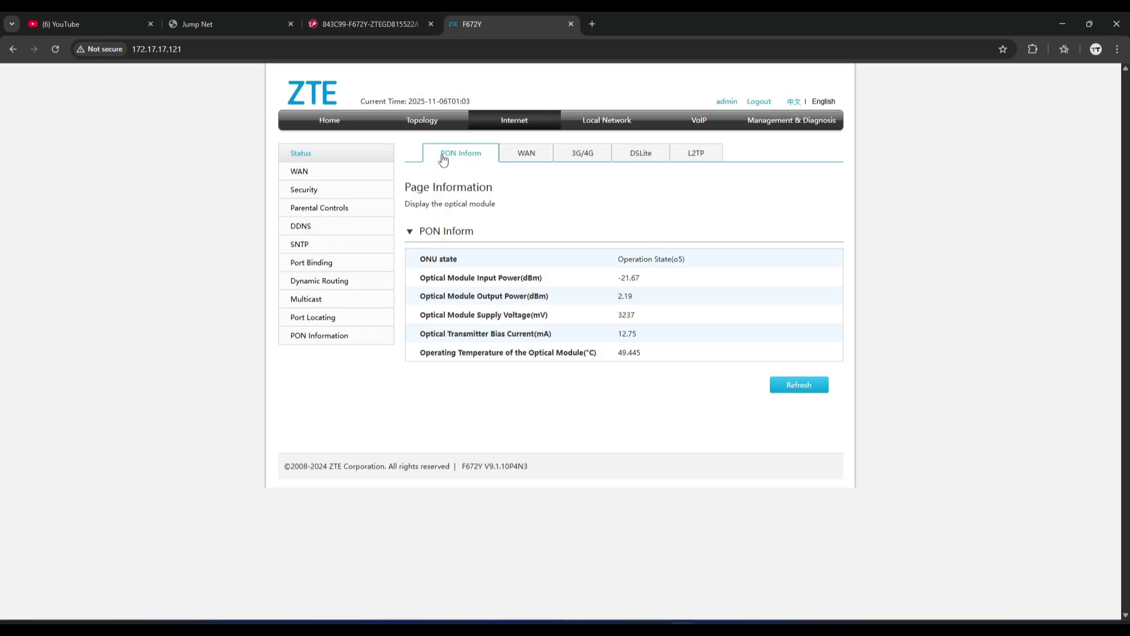
{"action": "left_click", "coordinate": [443, 125]}
{"action": "left_click", "coordinate": [534, 121]}
{"action": "left_click", "coordinate": [318, 172]}
{"action": "left_click", "coordinate": [423, 278]}
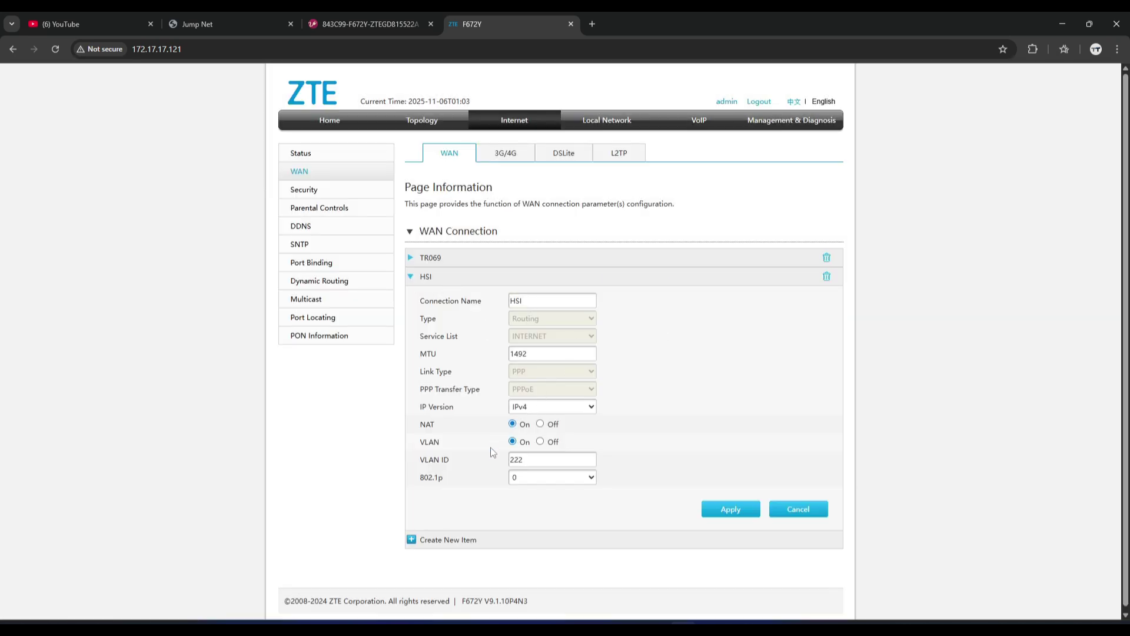
Refresh GenieACS and confirm the HSI WAN row reads Connected on VLAN 222.
{"action": "left_click", "coordinate": [357, 17]}
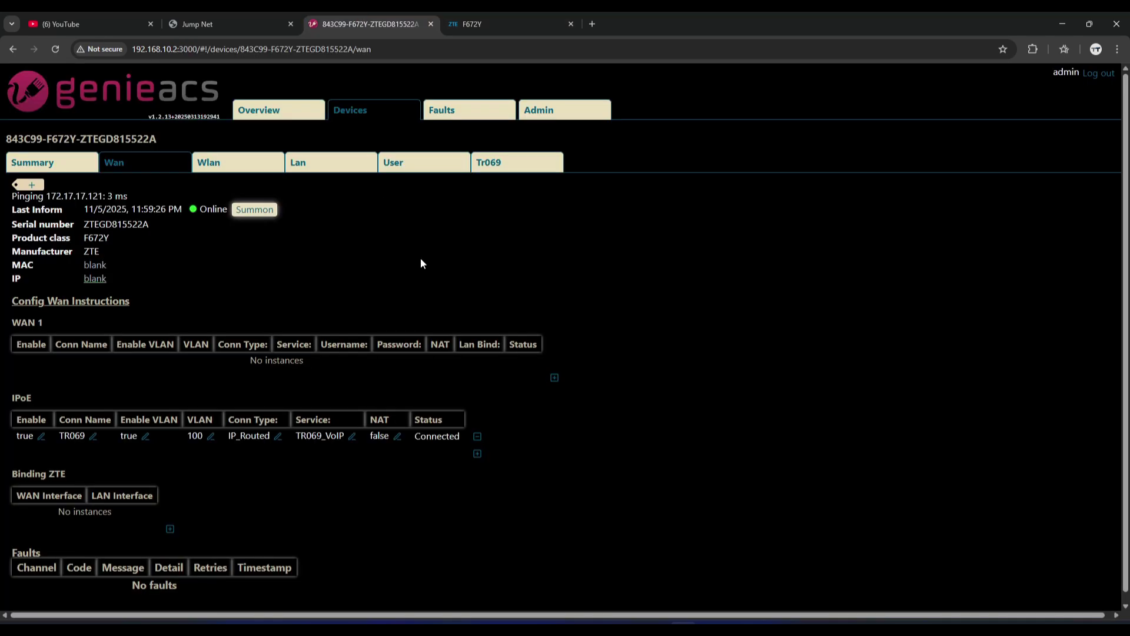
{"action": "key", "text": "F5"}
{"action": "double_click", "coordinate": [589, 362]}
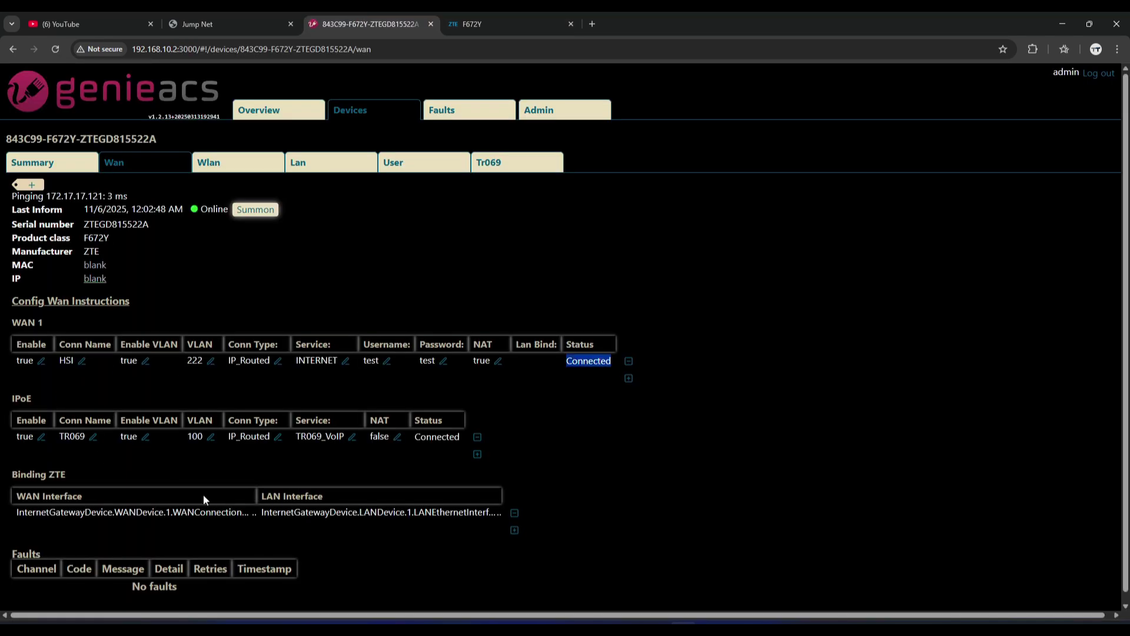
Inspect the Binding ZTE entry's full WAN path and LAN interface list.
{"action": "left_click", "coordinate": [182, 513]}
{"action": "left_click", "coordinate": [414, 472]}
{"action": "left_click", "coordinate": [353, 512]}
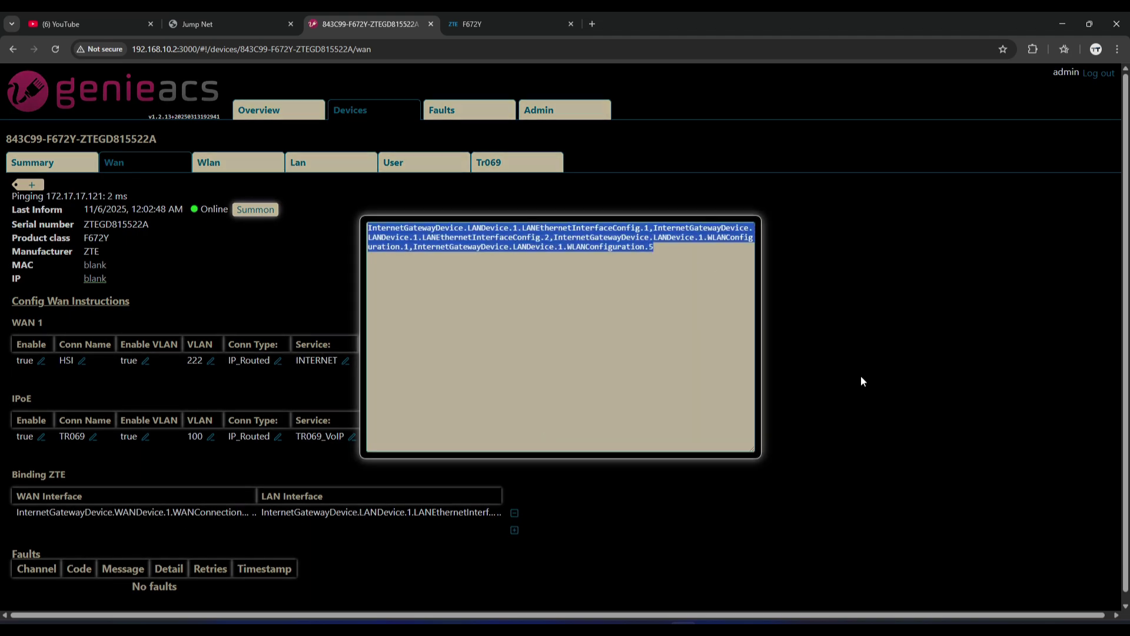
{"action": "left_click", "coordinate": [861, 381]}
{"action": "left_click", "coordinate": [231, 23]}
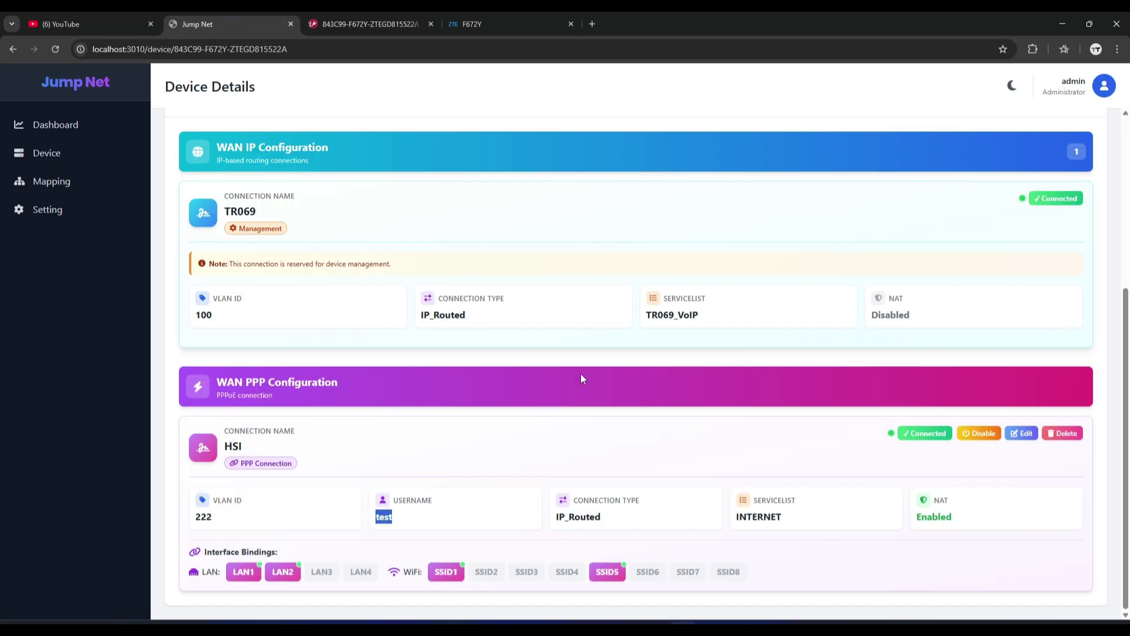
Start a new PPPoE Bridge WAN named Hotspot with VLAN ID 333.
{"action": "scroll", "coordinate": [971, 383], "scroll_direction": "up", "scroll_amount": 3}
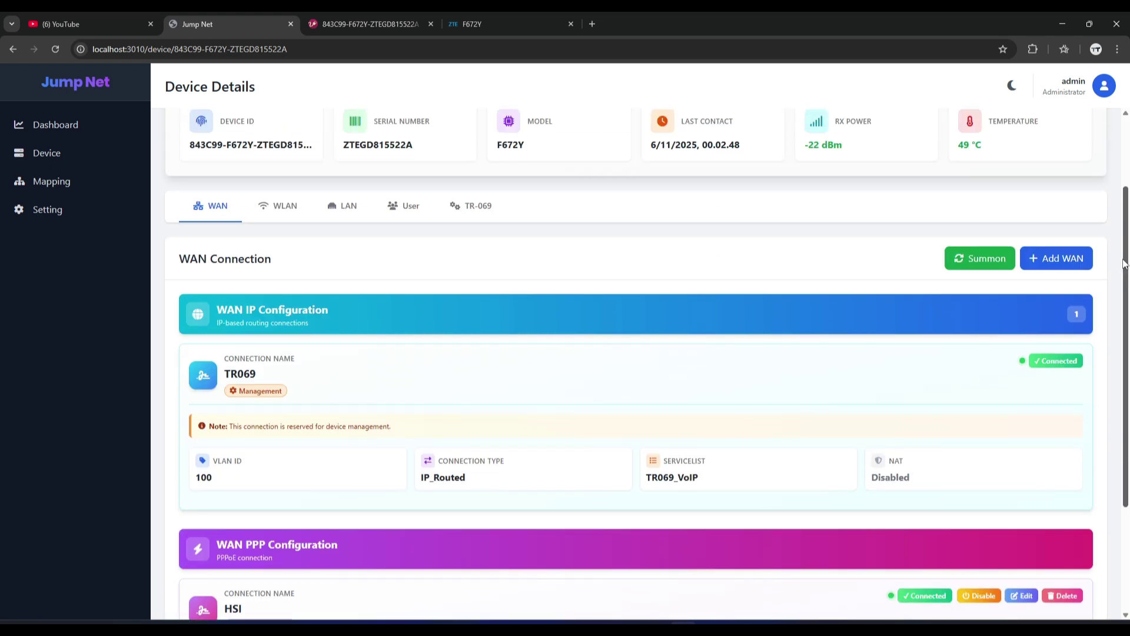
{"action": "left_click", "coordinate": [1048, 272]}
{"action": "left_click", "coordinate": [474, 194]}
{"action": "left_click", "coordinate": [451, 225]}
{"action": "left_click", "coordinate": [436, 241]}
{"action": "key", "text": "Down"}
{"action": "key", "text": "Down"}
{"action": "key", "text": "Return"}
{"action": "left_click", "coordinate": [637, 245]}
{"action": "type", "text": "333"}
Set service INTERNET, mode PPPoE Bridged, bind LAN3, LAN4, SSID2, SSID6, and submit.
{"action": "left_click", "coordinate": [481, 346]}
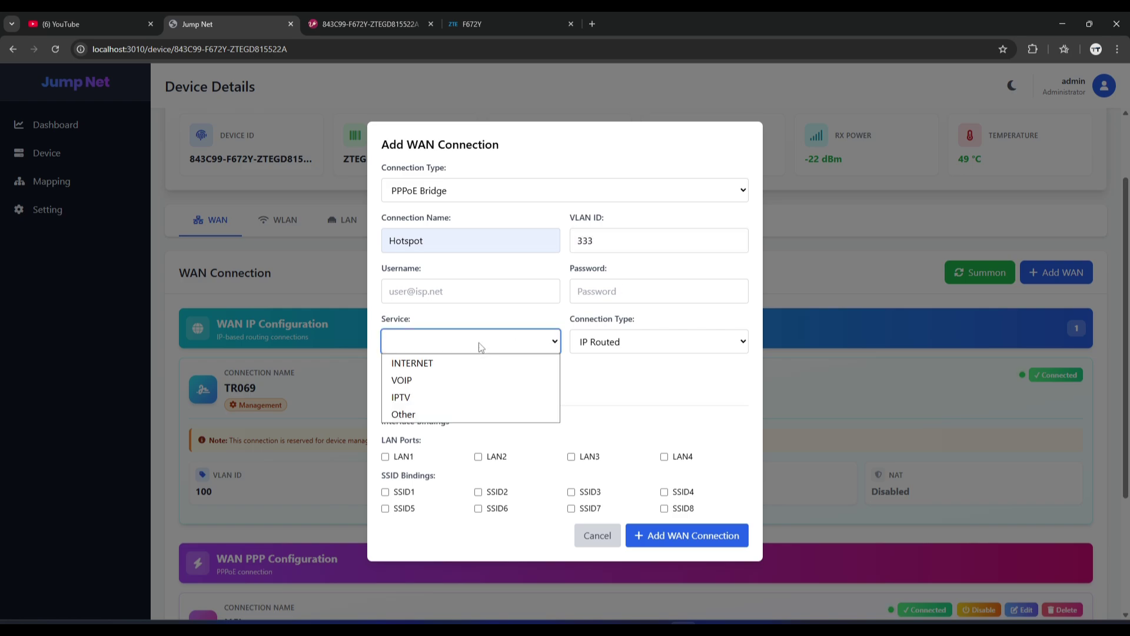
{"action": "left_click", "coordinate": [466, 364]}
{"action": "left_click", "coordinate": [630, 344]}
{"action": "left_click", "coordinate": [611, 396]}
{"action": "left_click", "coordinate": [572, 458]}
{"action": "left_click", "coordinate": [665, 457]}
{"action": "left_click", "coordinate": [479, 492]}
{"action": "left_click", "coordinate": [479, 509]}
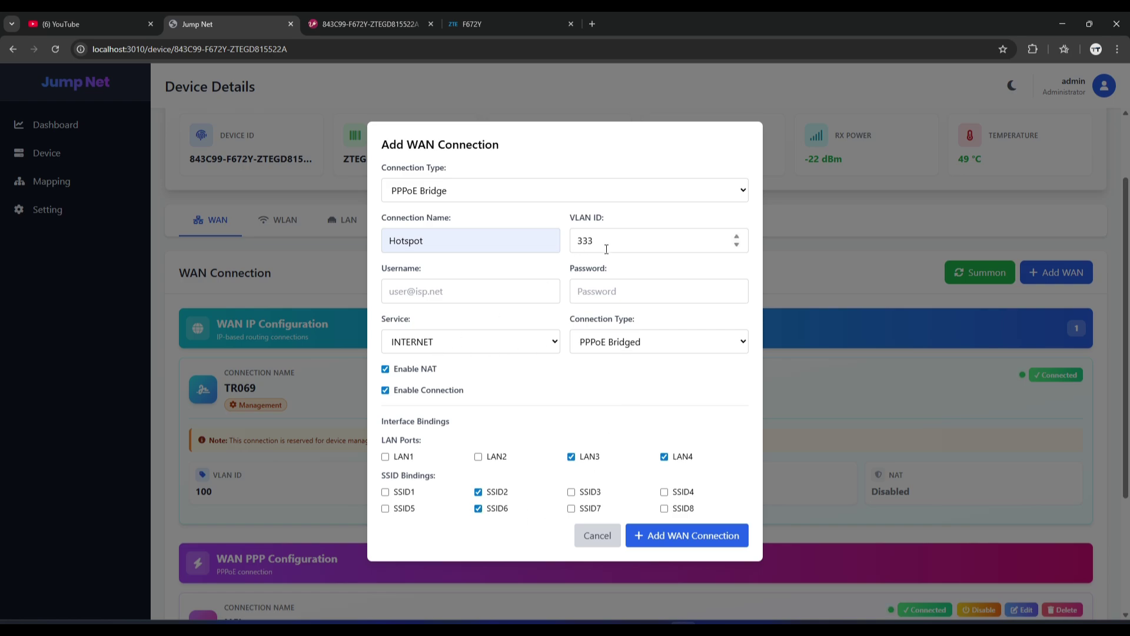
{"action": "left_click", "coordinate": [661, 536]}
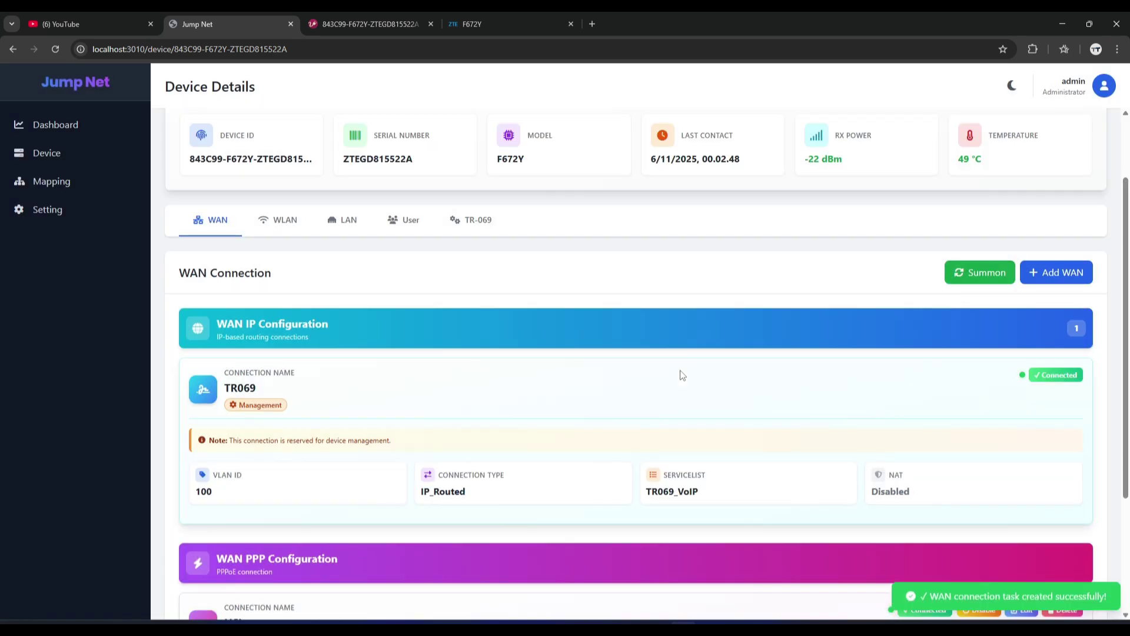
Reload the device page and check the Hotspot card: VLAN 333, PPPoE_Bridged, NAT Disabled.
{"action": "left_click", "coordinate": [51, 51]}
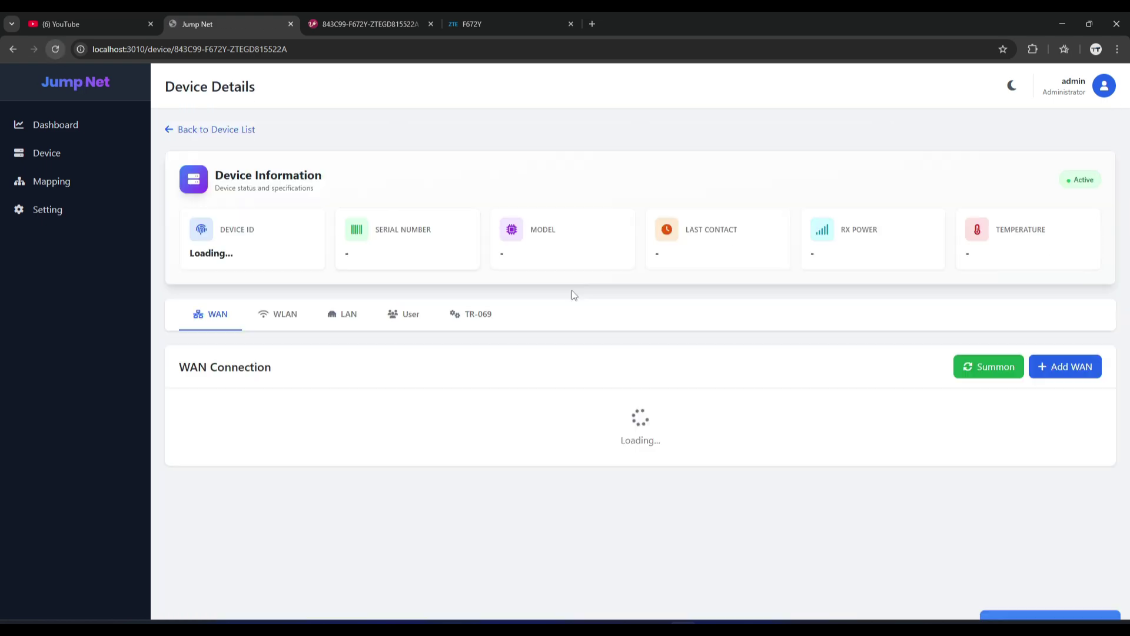
{"action": "scroll", "coordinate": [1128, 482], "scroll_direction": "down", "scroll_amount": 8}
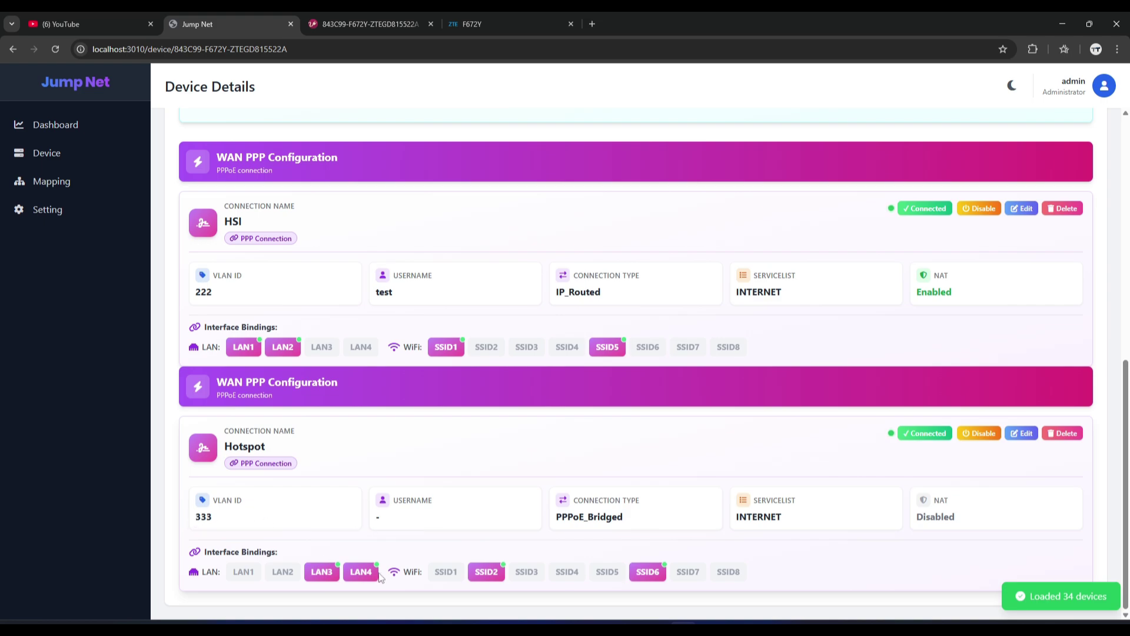
{"action": "left_click", "coordinate": [372, 24]}
Reload GenieACS, confirm Hotspot Connected on VLAN 333, and inspect the second binding's WAN path.
{"action": "left_click", "coordinate": [56, 49]}
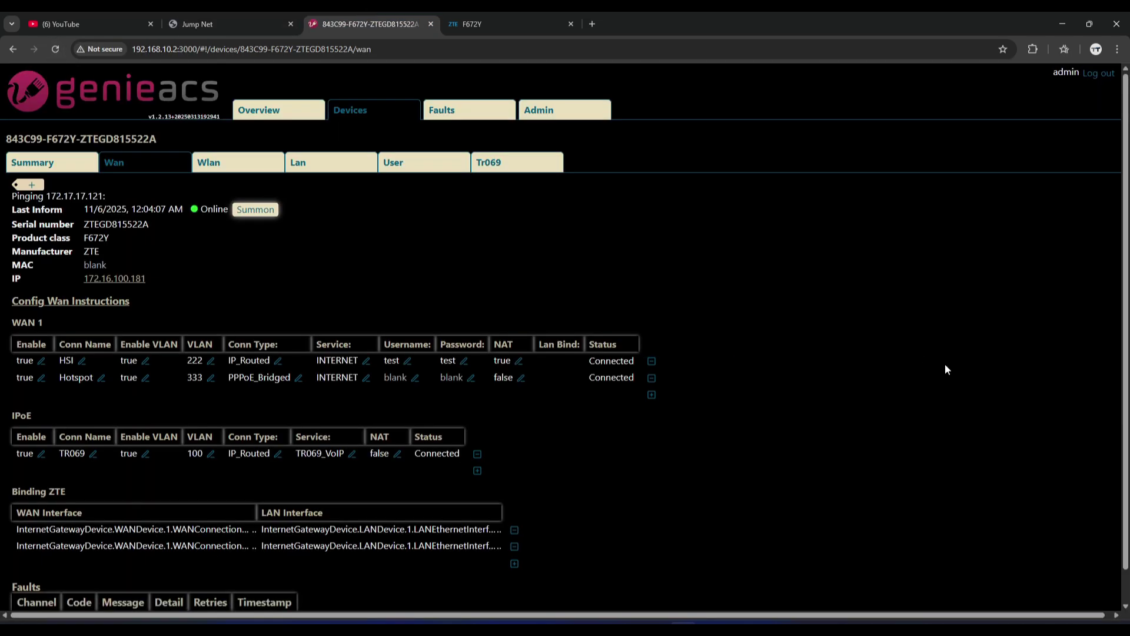
{"action": "scroll", "coordinate": [946, 371], "scroll_direction": "down", "scroll_amount": 1}
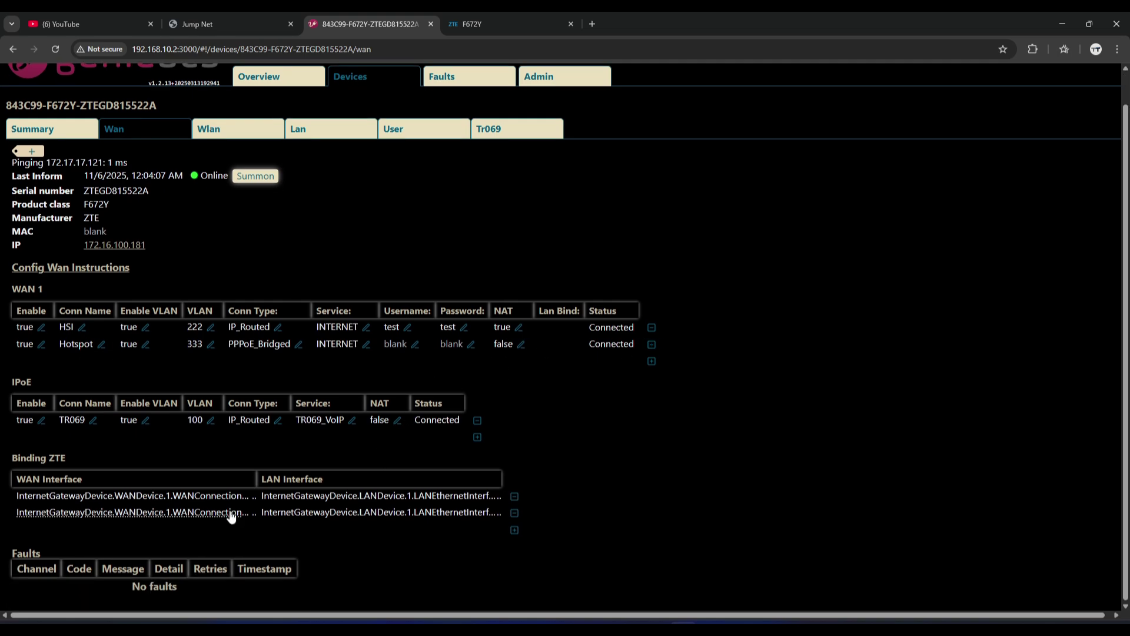
{"action": "left_click", "coordinate": [199, 514]}
{"action": "left_click", "coordinate": [806, 401]}
{"action": "left_click", "coordinate": [501, 23]}
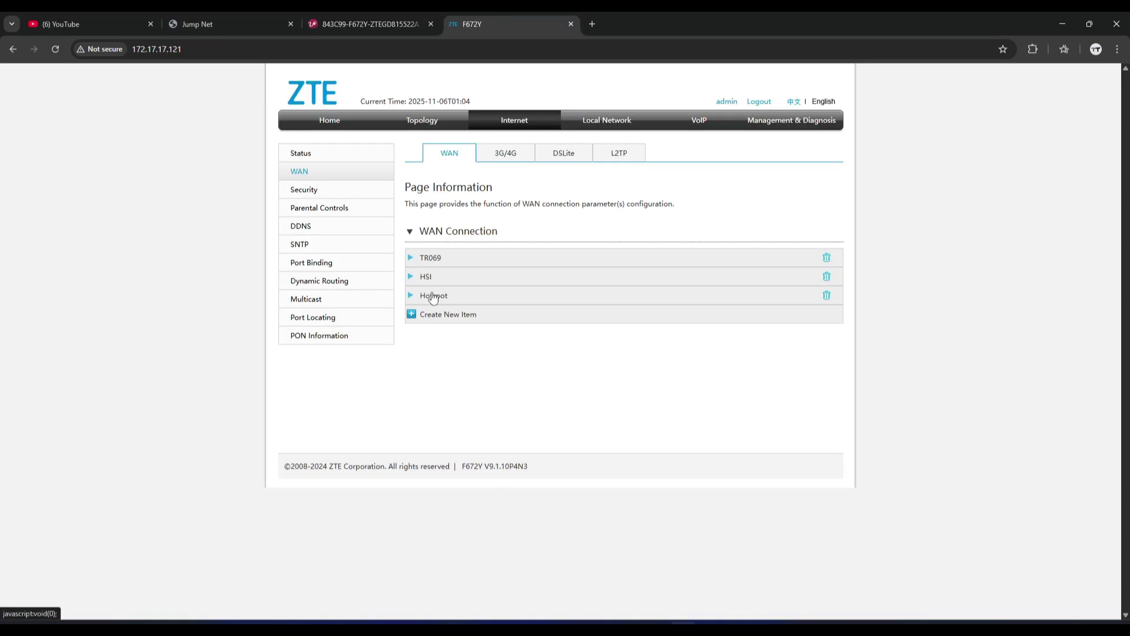
Expand the Hotspot entry and verify Bridge Connection with VLAN ID 333.
{"action": "left_click", "coordinate": [433, 296]}
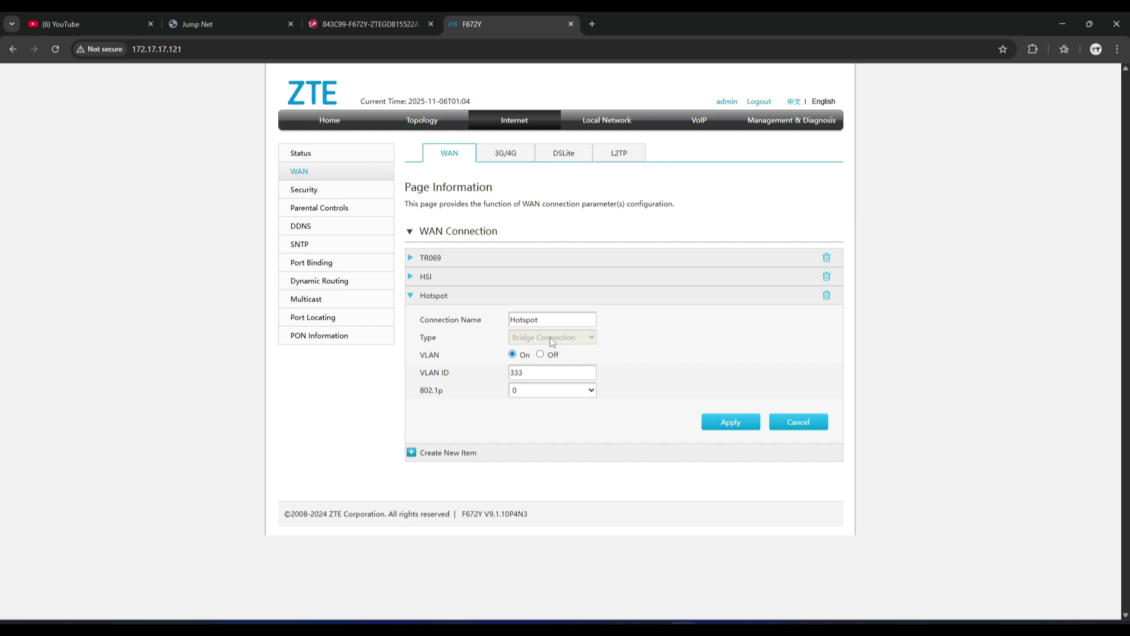
{"action": "left_click_drag", "start_coordinate": [536, 379], "coordinate": [458, 380]}
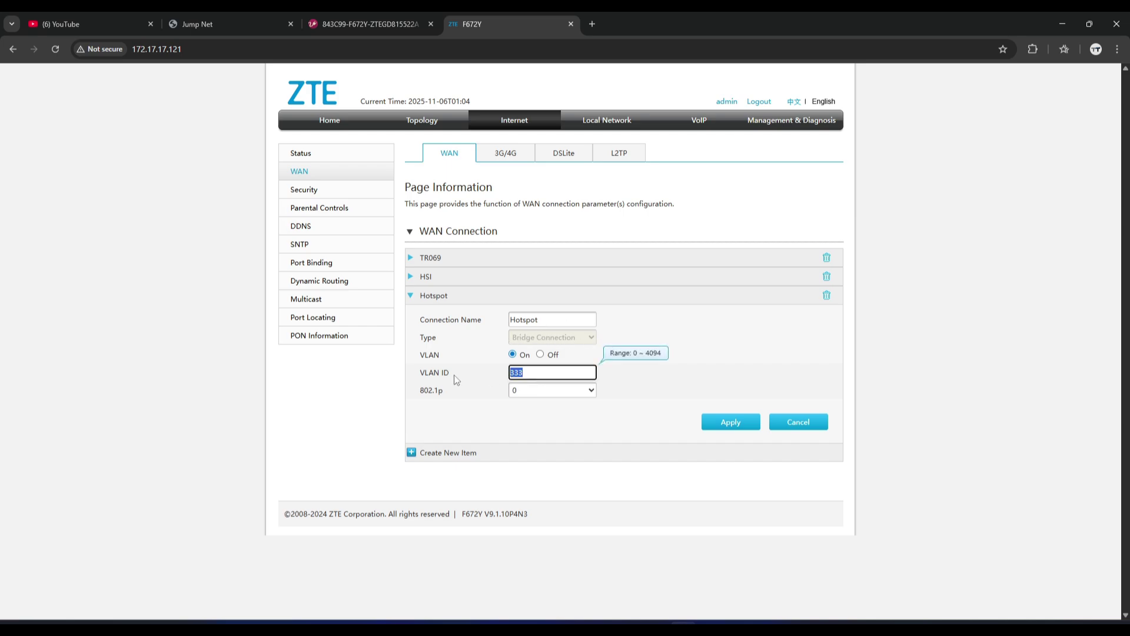